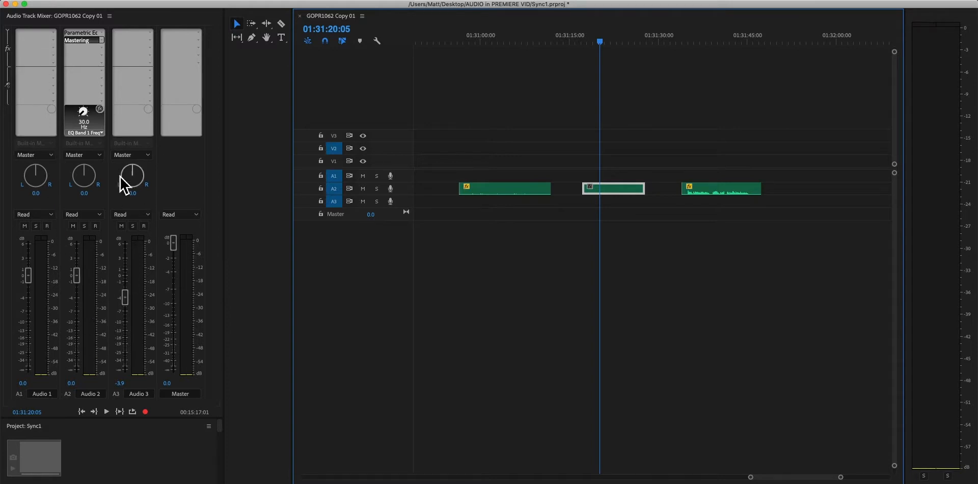
# Expand audio track A2 vertically to enlarge the waveforms of its clips.
pyautogui.doubleClick(406, 192)
pyautogui.moveTo(408, 223); pyautogui.dragTo(404, 397)
pyautogui.click(404, 397)
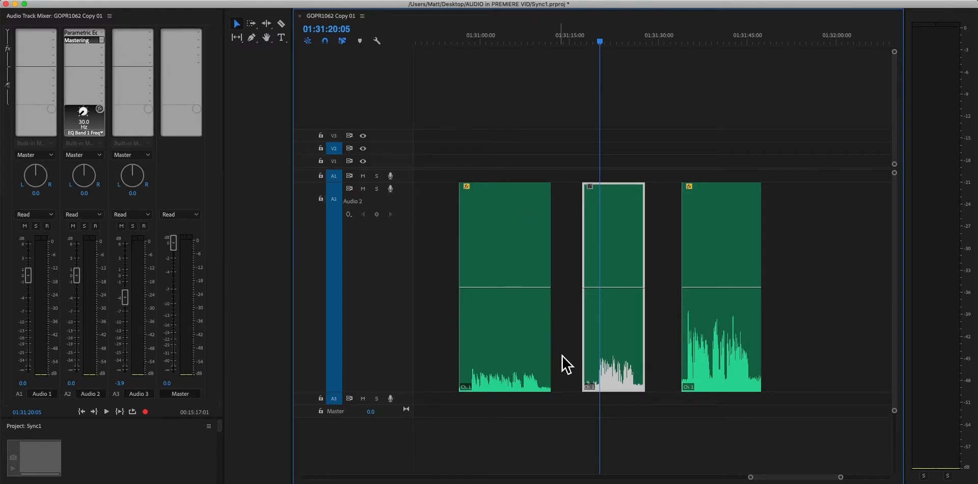
# Examine the middle clip's waveform closely around the playhead, both in detail and over the full clip.
pyautogui.press('=')
pyautogui.press('=')
pyautogui.press('=')
pyautogui.press('=')
pyautogui.press('=')
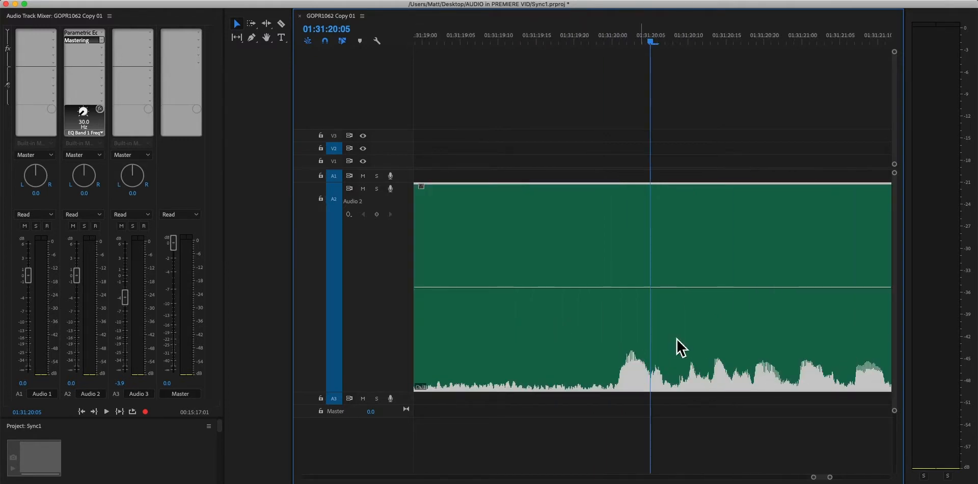
pyautogui.press('-')
pyautogui.press('-')
pyautogui.press('-')
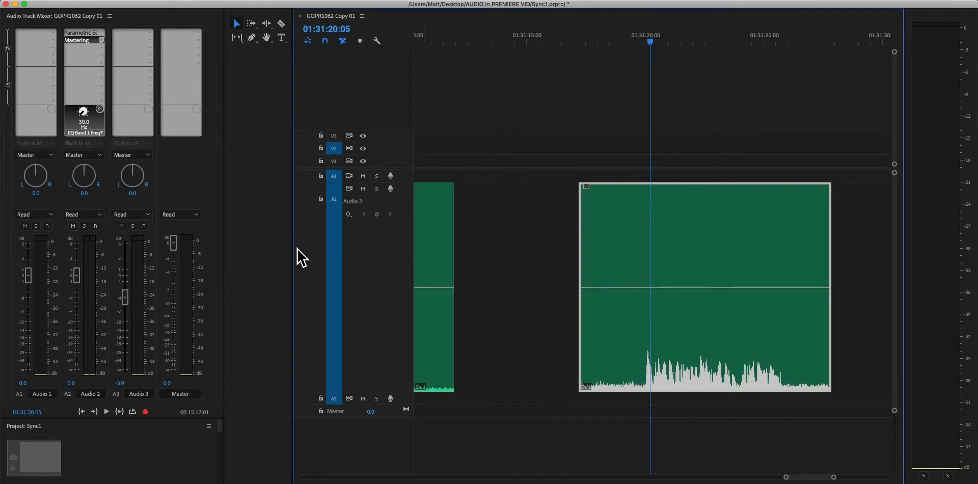
# Widen the timeline panel by narrowing the tools panel, keeping all three audio clips in view.
pyautogui.click(260, 246)
pyautogui.moveTo(298, 282); pyautogui.dragTo(236, 279)
pyautogui.press('-')
pyautogui.press('-')
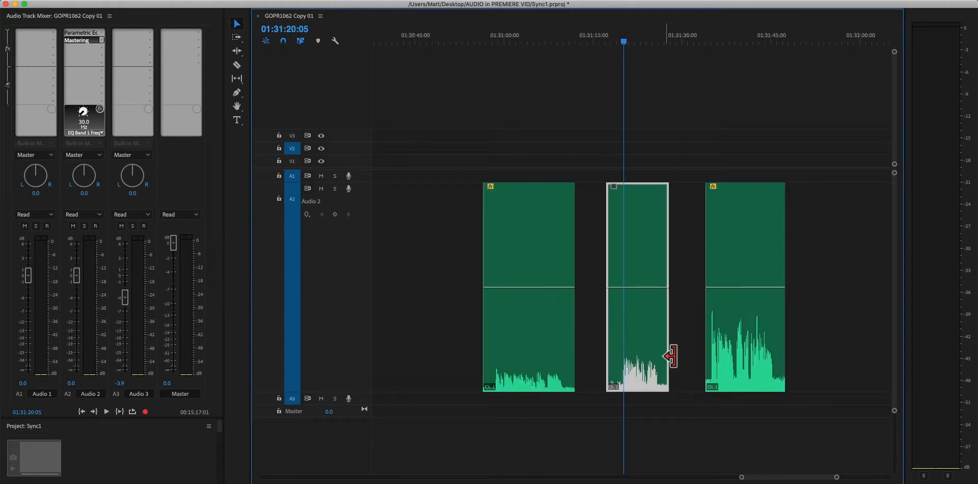
pyautogui.press('=')
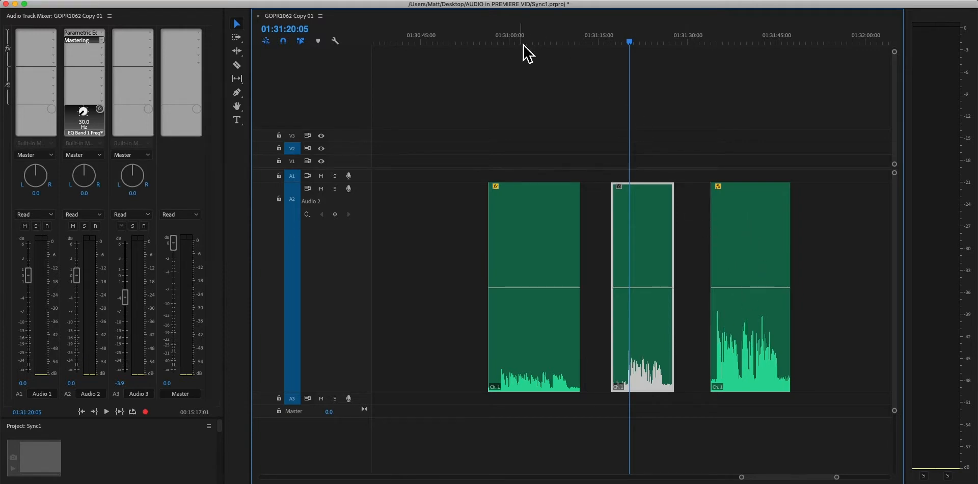
# Play the first clip from 01:30:58:23, check its level on the audio meters and return the playhead to 01:31:01:21.
pyautogui.click(503, 43)
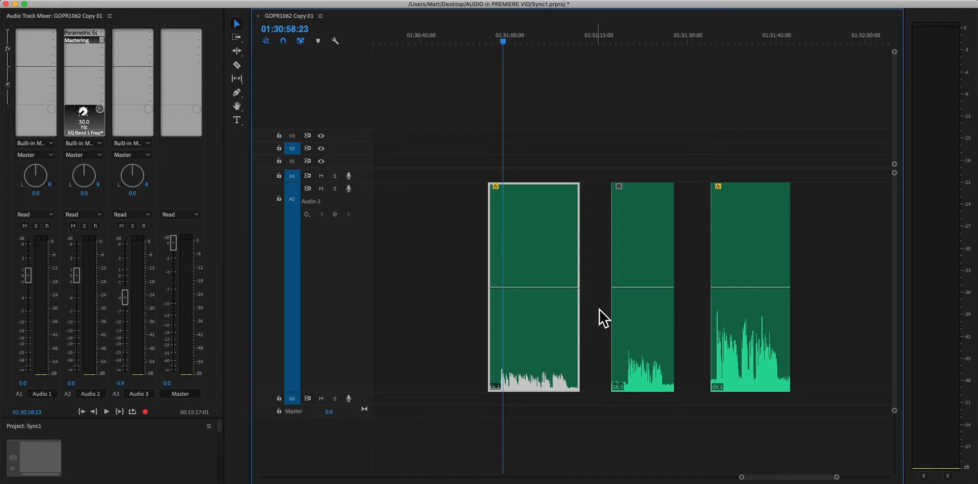
pyautogui.press('space')
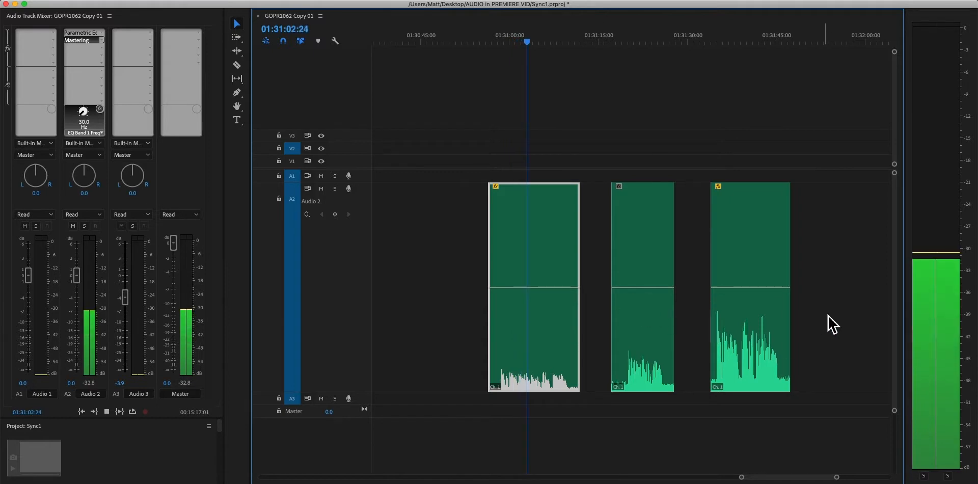
pyautogui.press('space')
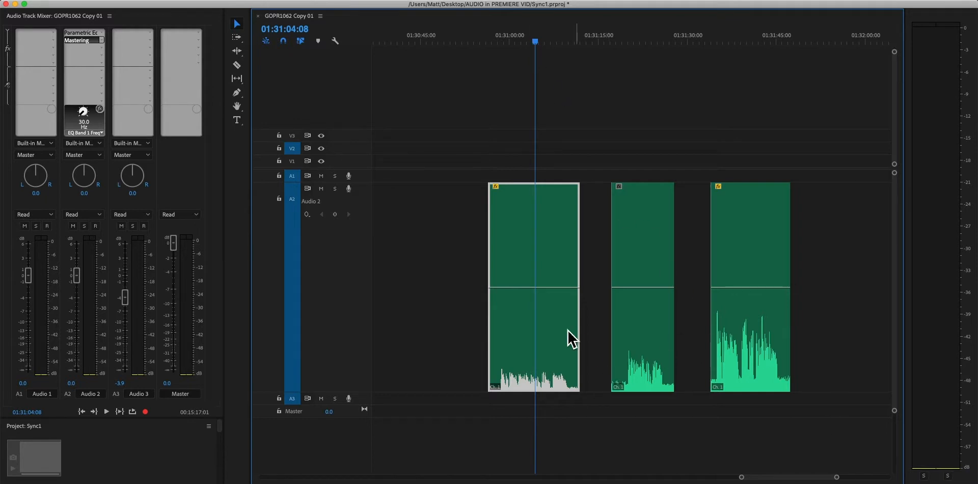
pyautogui.click(525, 42)
pyautogui.moveTo(525, 43); pyautogui.dragTo(520, 44)
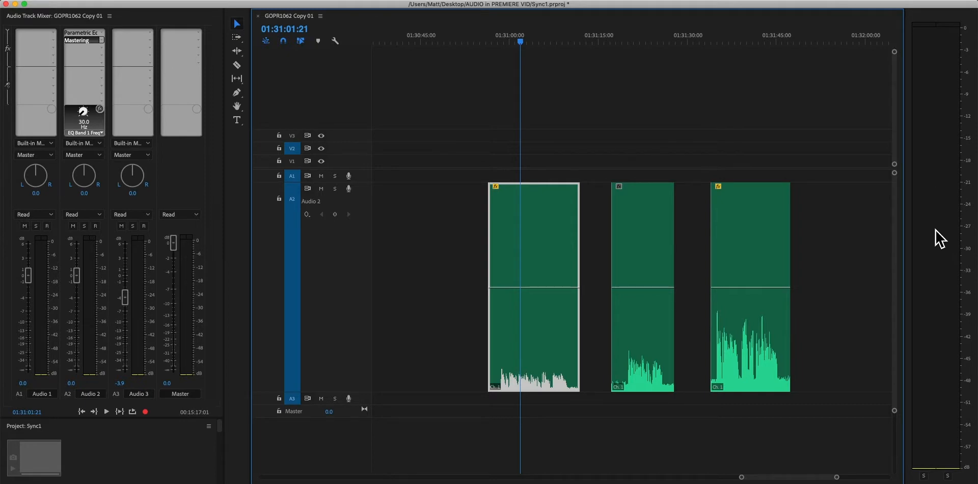
pyautogui.click(938, 261)
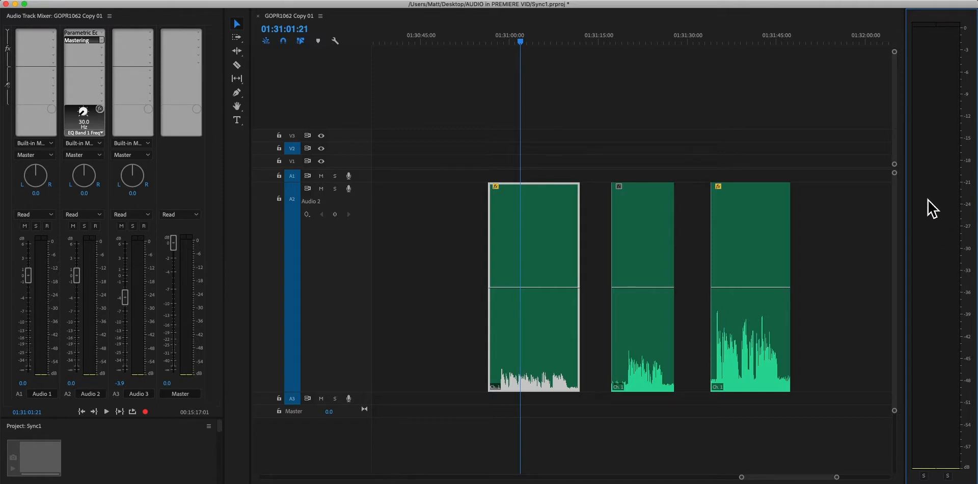
pyautogui.click(949, 198)
# Play the middle clip from 01:31:21:08 and check its level on the audio meters.
pyautogui.click(637, 41)
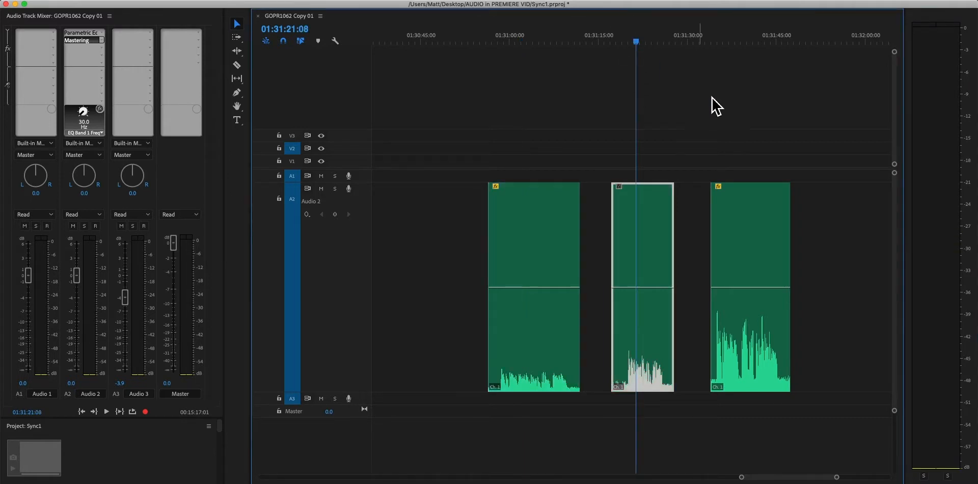
pyautogui.press('space')
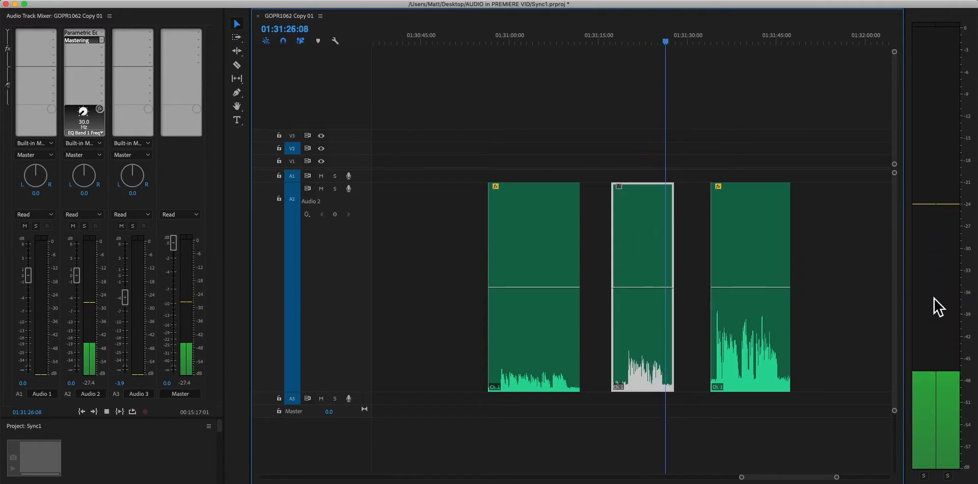
pyautogui.press('space')
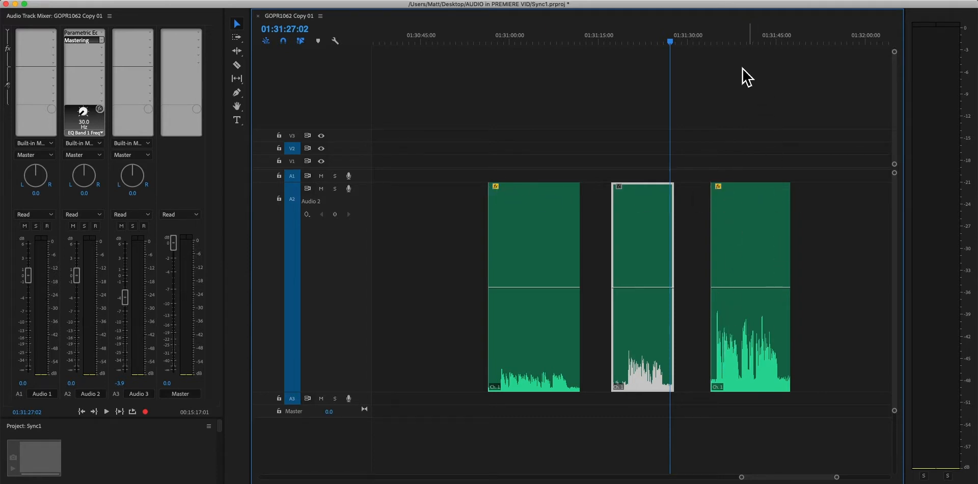
# Play the last clip from near its middle and check its level on the audio meters.
pyautogui.click(730, 41)
pyautogui.press('space')
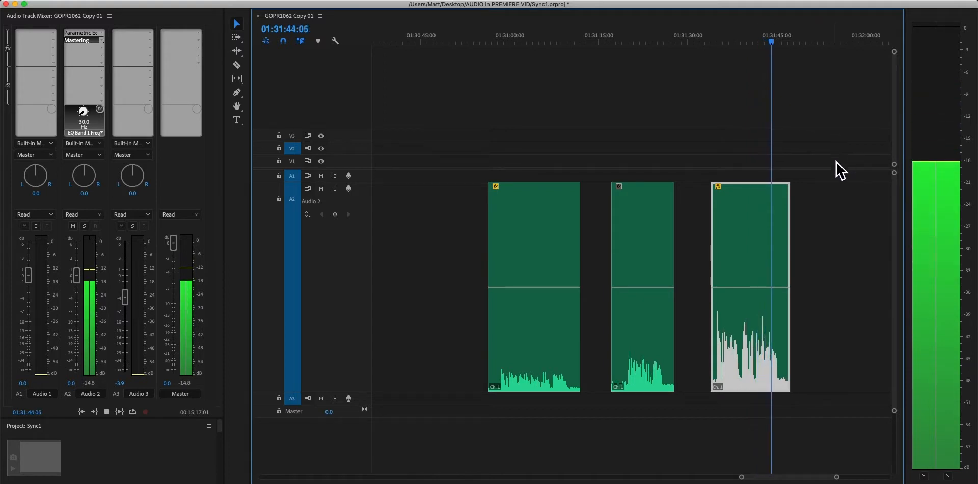
pyautogui.press('space')
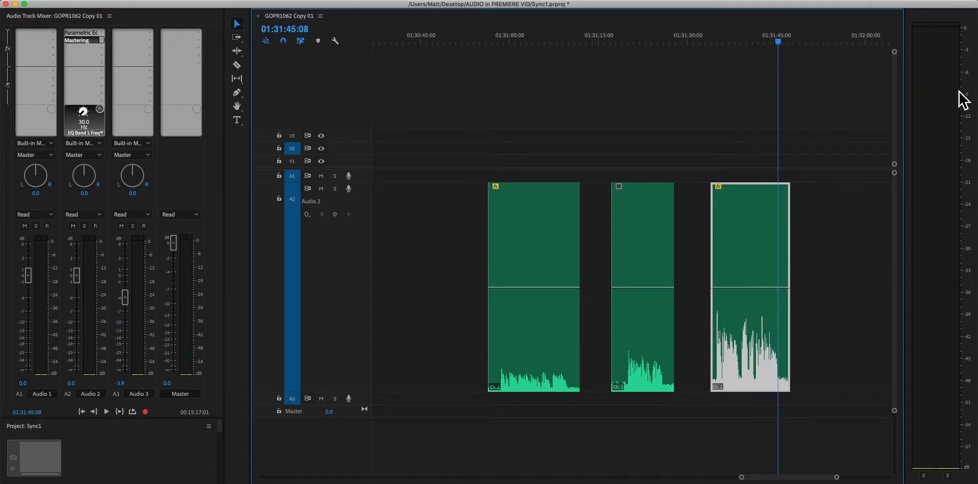
pyautogui.click(948, 146)
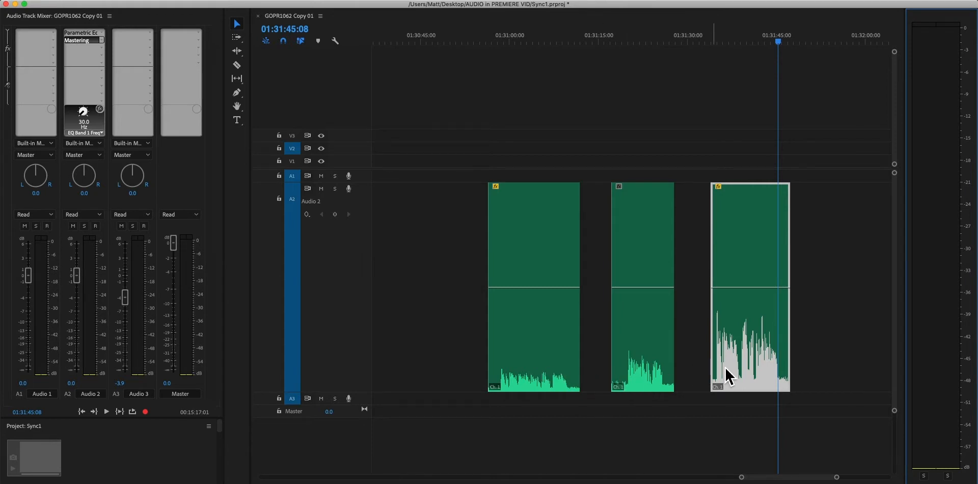
pyautogui.click(824, 374)
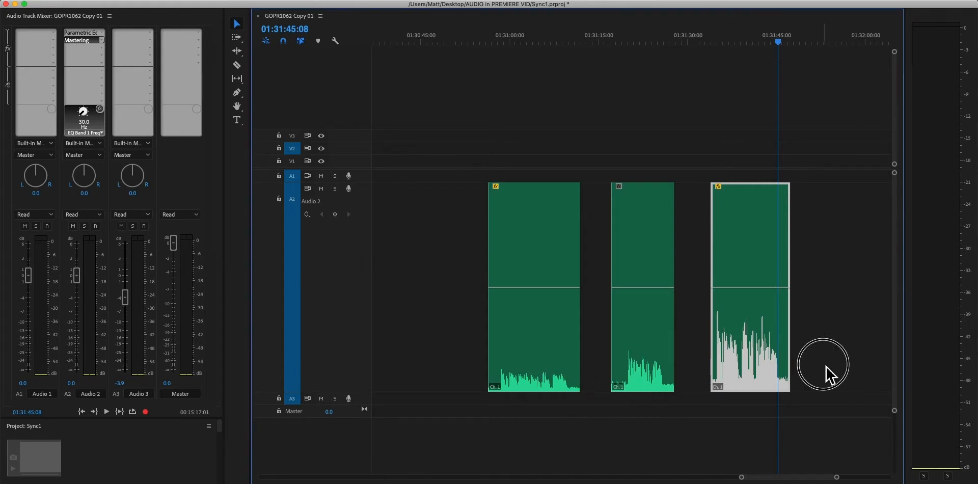
# Try raising the first clip's volume with the Adjust Gain by option of Audio Gain.
pyautogui.rightClick(753, 307)
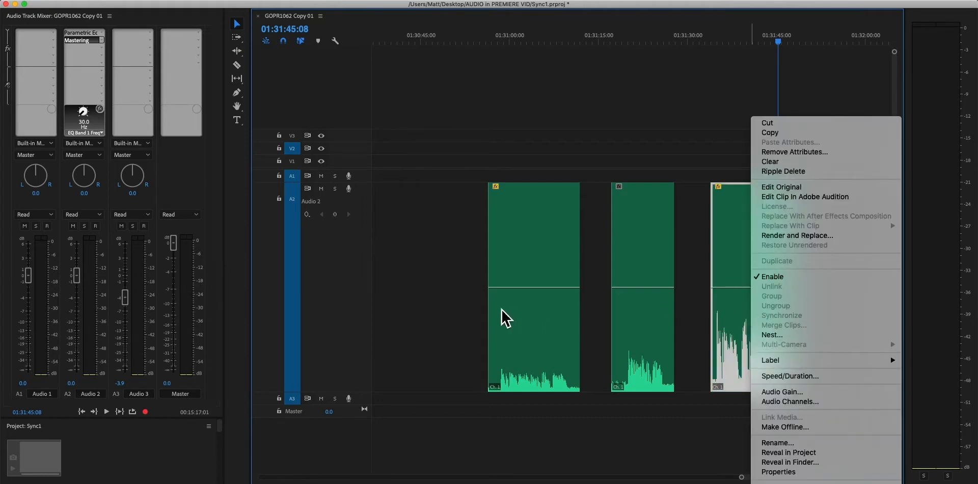
pyautogui.rightClick(524, 316)
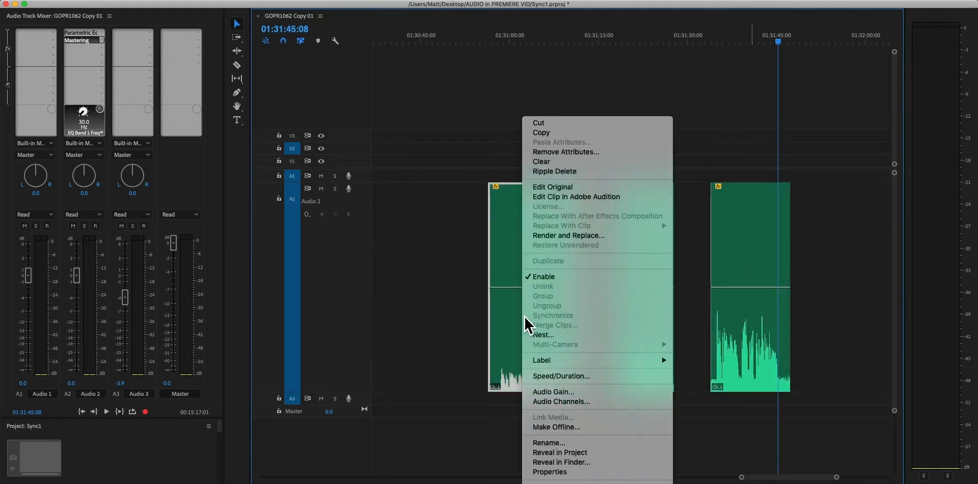
pyautogui.click(558, 393)
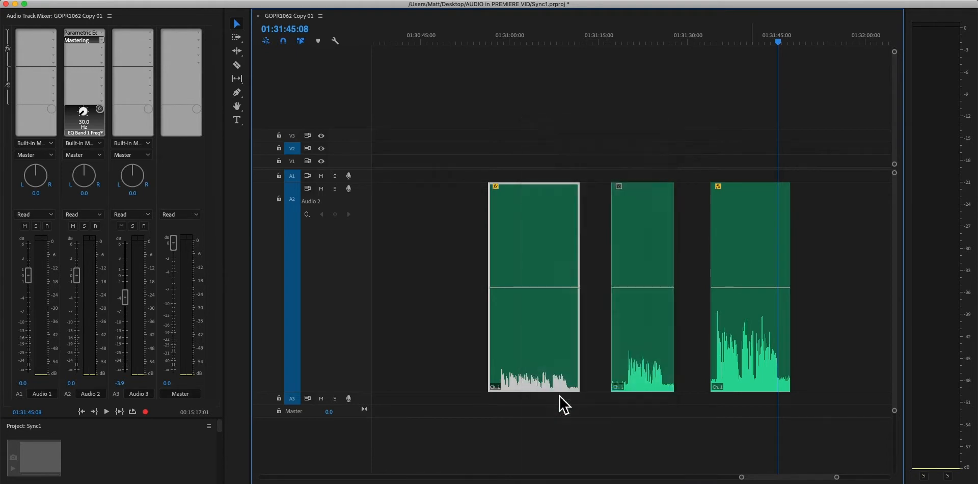
pyautogui.moveTo(462, 211); pyautogui.dragTo(624, 193)
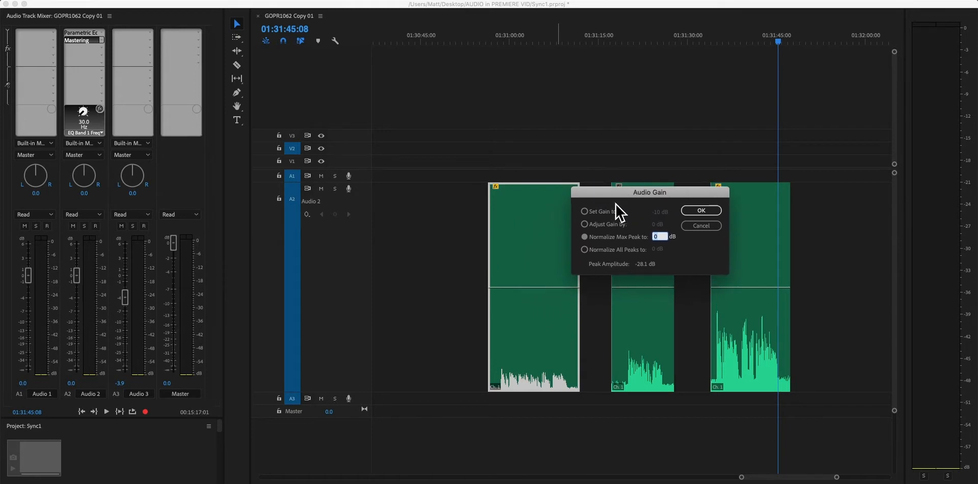
pyautogui.click(587, 215)
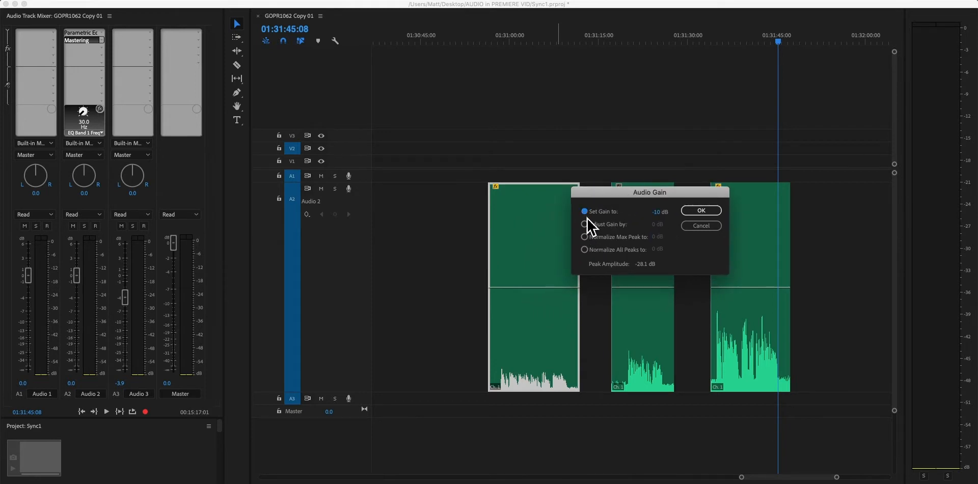
pyautogui.click(584, 224)
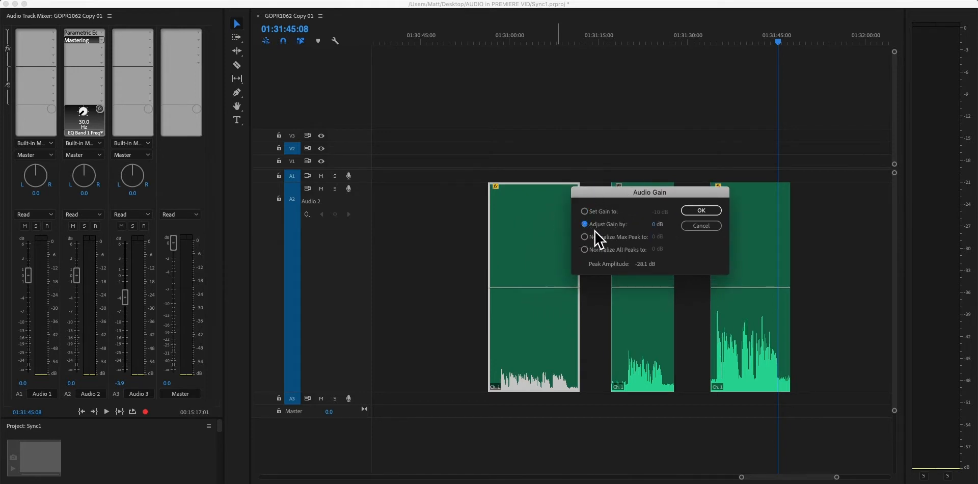
pyautogui.click(657, 225)
pyautogui.click(701, 210)
pyautogui.press('super+s')
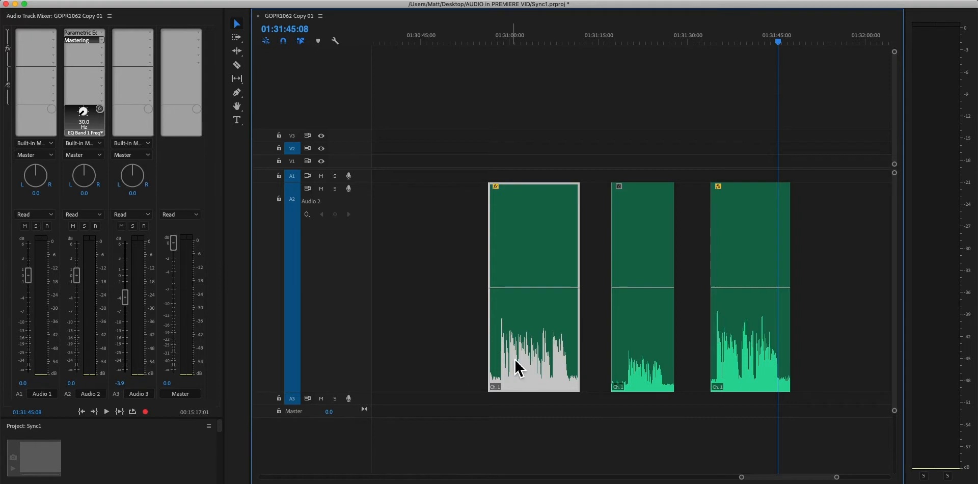
# Try lowering the first clip's volume by entering a negative Adjust Gain by value in Audio Gain.
pyautogui.click(546, 321)
pyautogui.rightClick(549, 330)
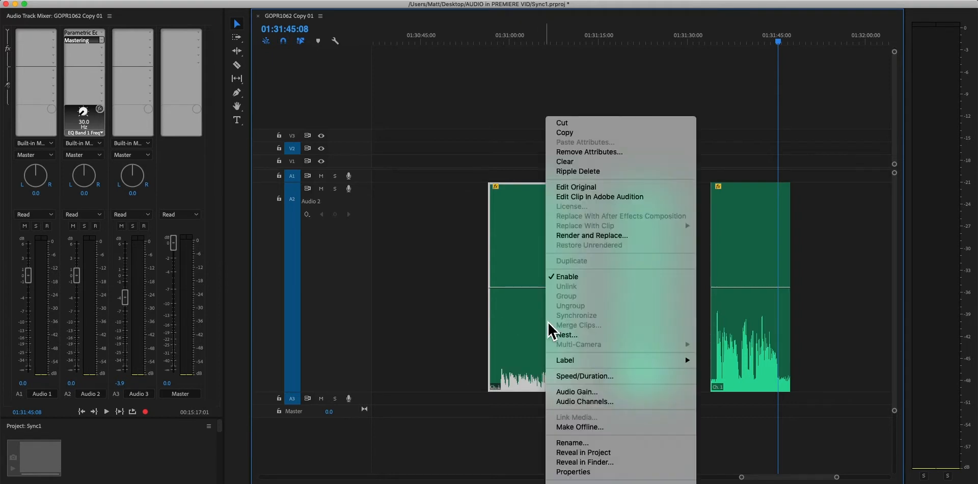
pyautogui.click(570, 395)
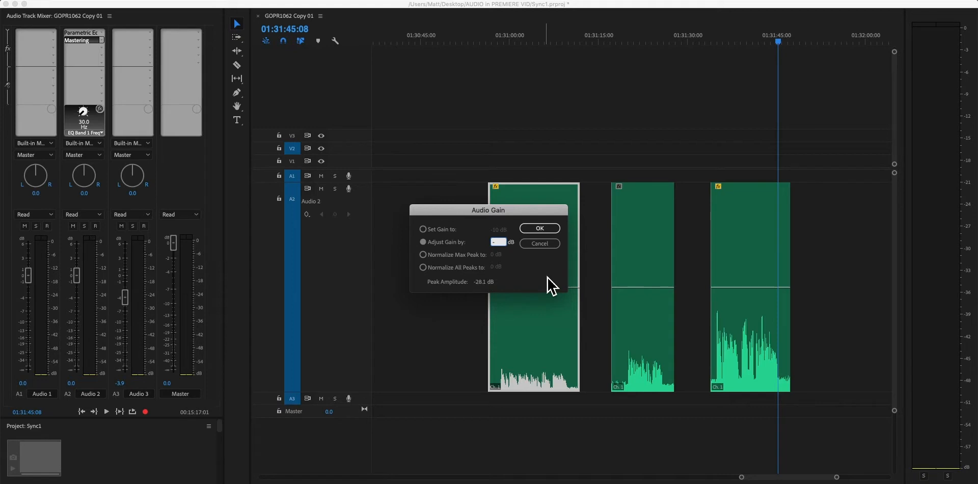
pyautogui.click(551, 227)
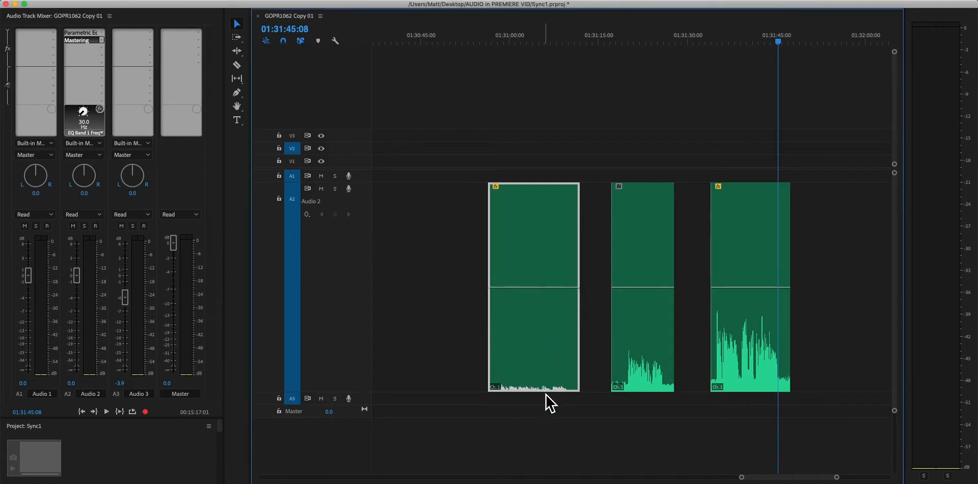
# Try normalizing the first clip's max peak to 0 dB in Audio Gain and undo the change.
pyautogui.rightClick(533, 338)
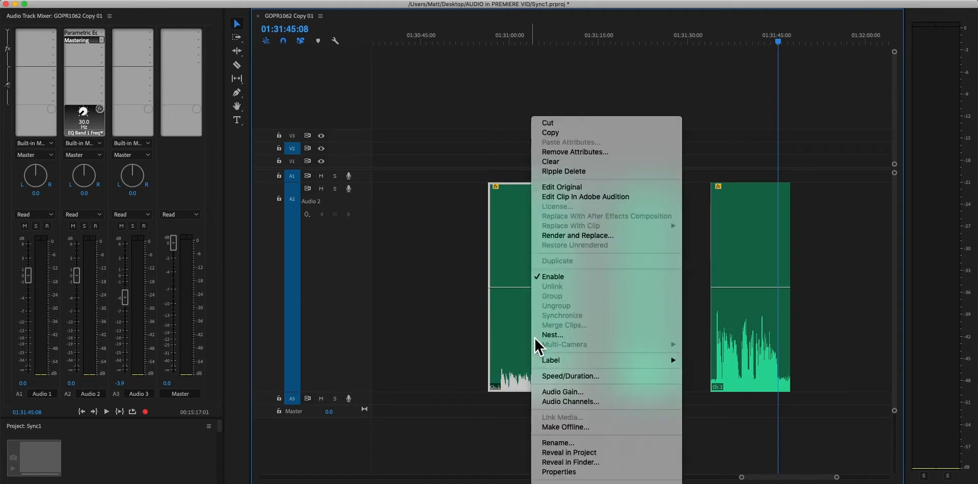
pyautogui.click(563, 391)
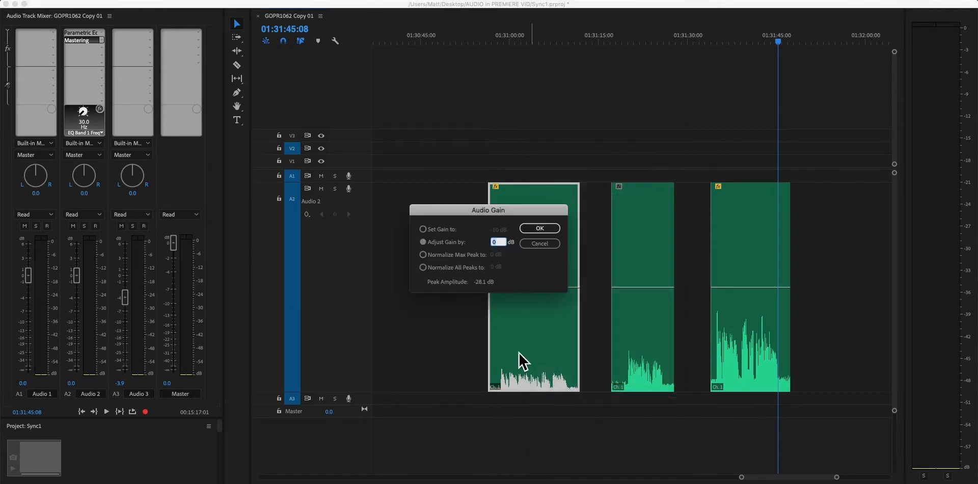
pyautogui.moveTo(511, 212); pyautogui.dragTo(716, 199)
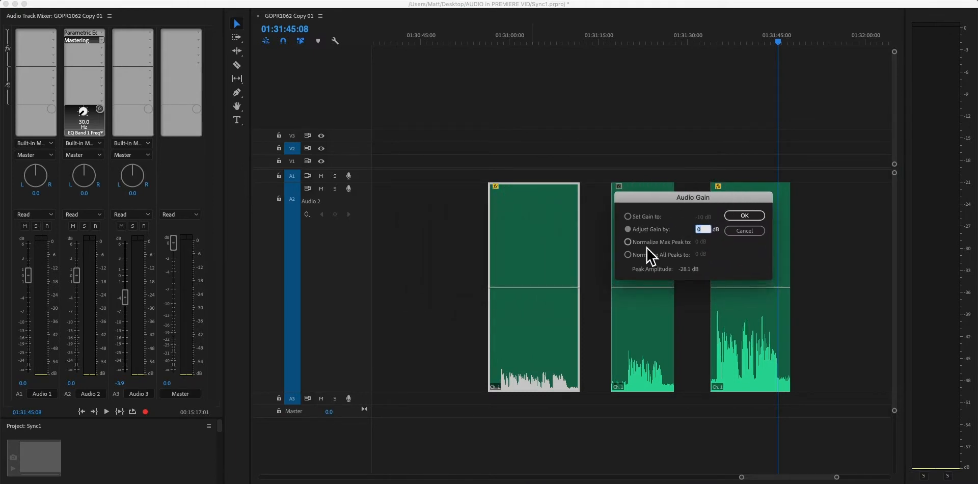
pyautogui.click(691, 249)
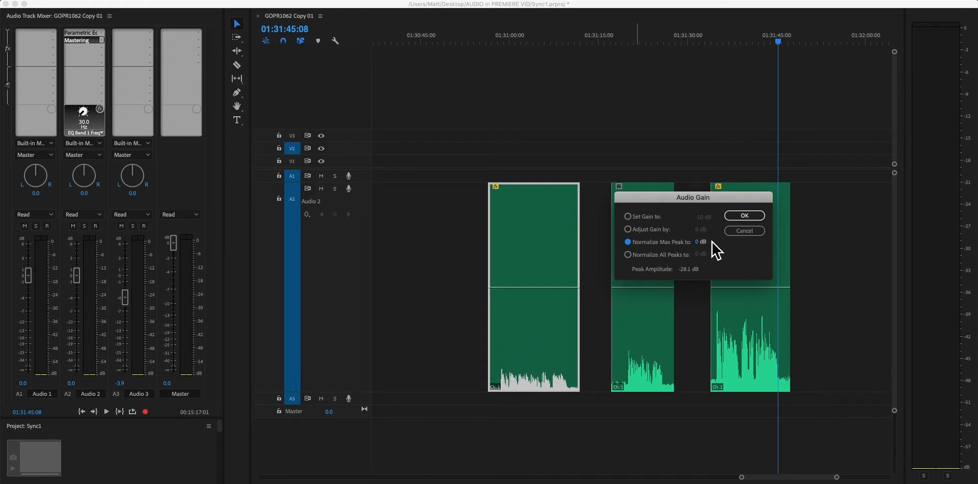
pyautogui.moveTo(739, 202)
pyautogui.mouseDown()
pyautogui.moveTo(734, 213)
pyautogui.moveTo(741, 205)
pyautogui.mouseUp()
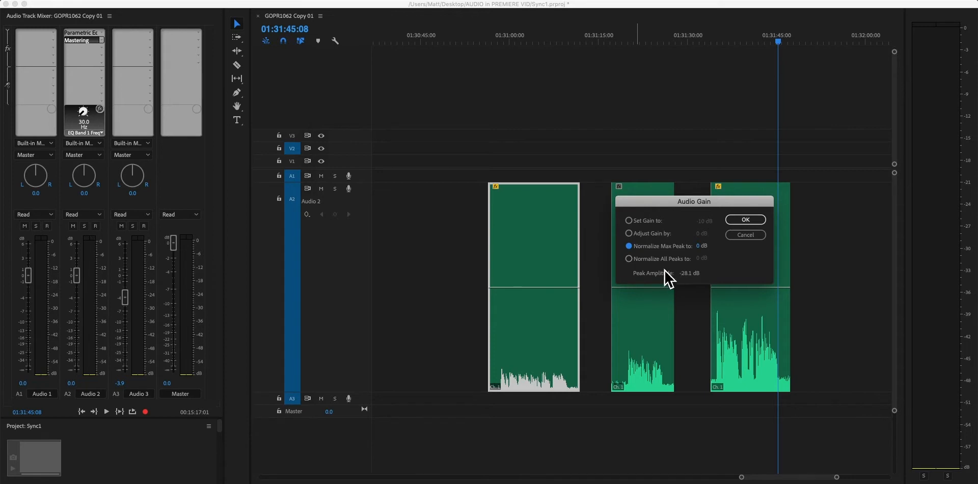
pyautogui.click(630, 259)
pyautogui.click(672, 247)
pyautogui.click(759, 220)
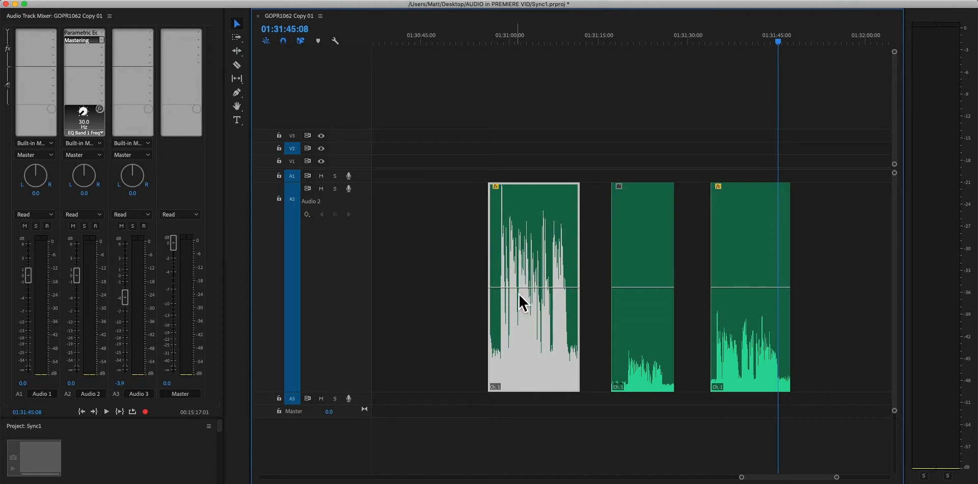
pyautogui.press('super+z')
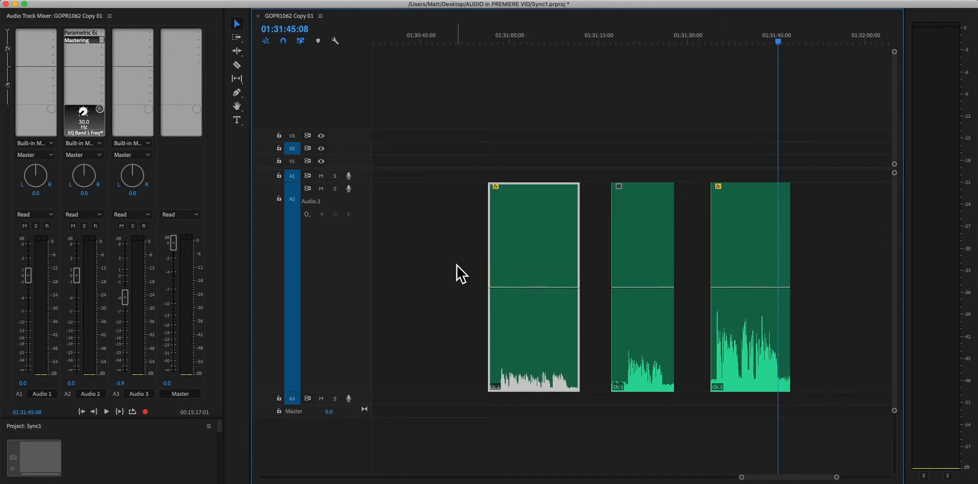
# Try normalizing the peaks of all three clips to 0 dB in Audio Gain and undo the change.
pyautogui.click(426, 250)
pyautogui.moveTo(426, 250); pyautogui.dragTo(741, 331)
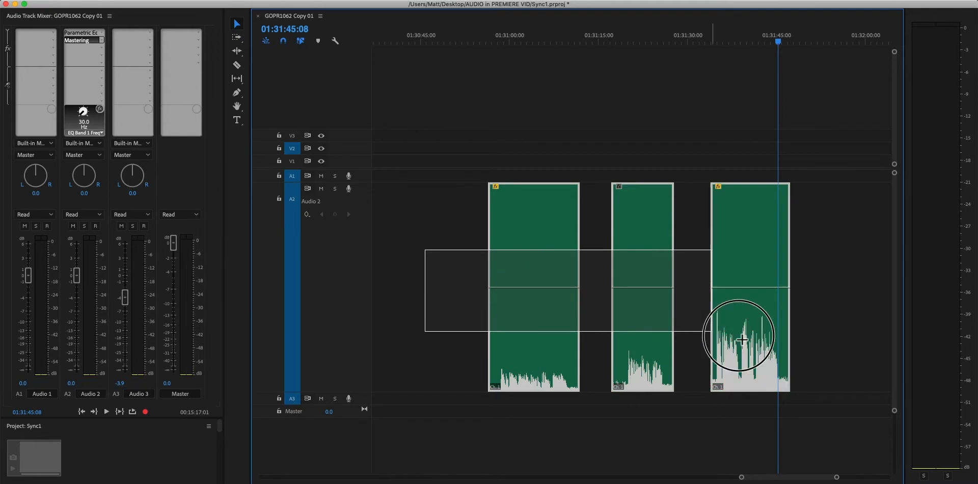
pyautogui.rightClick(752, 266)
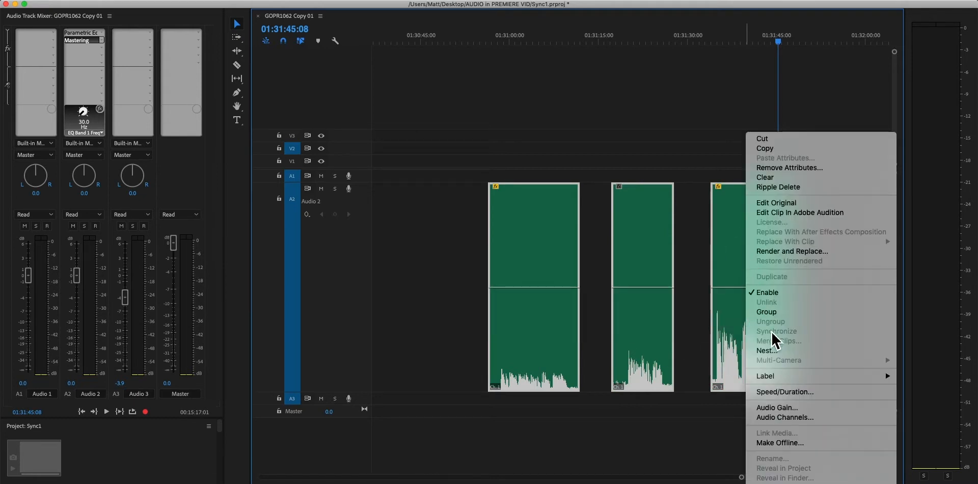
pyautogui.click(766, 406)
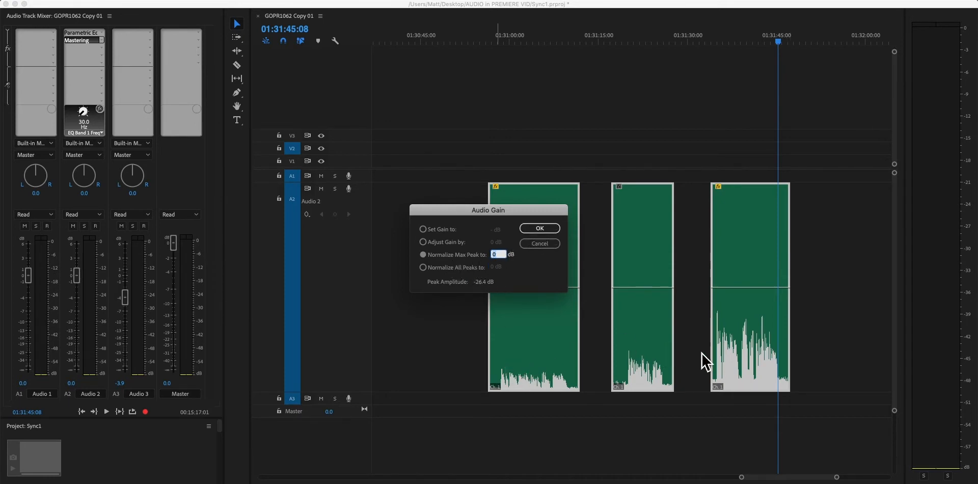
pyautogui.click(549, 232)
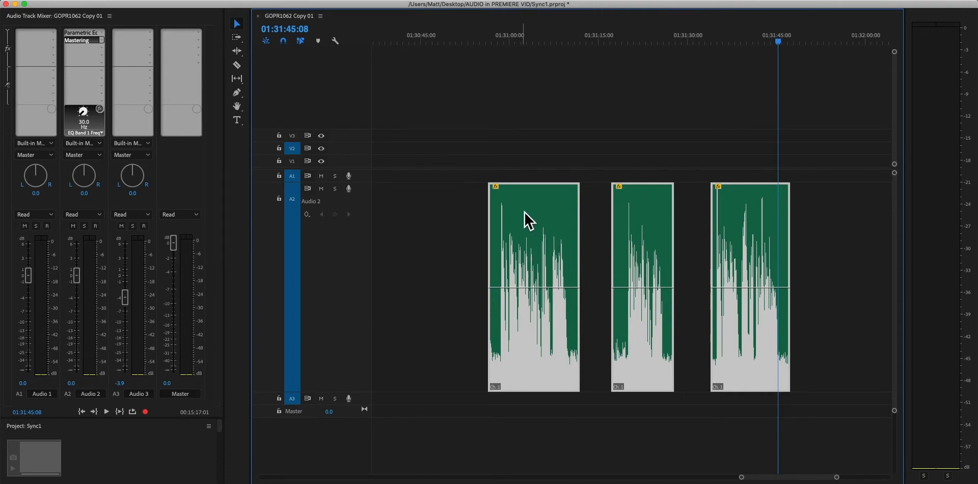
pyautogui.press('super+z')
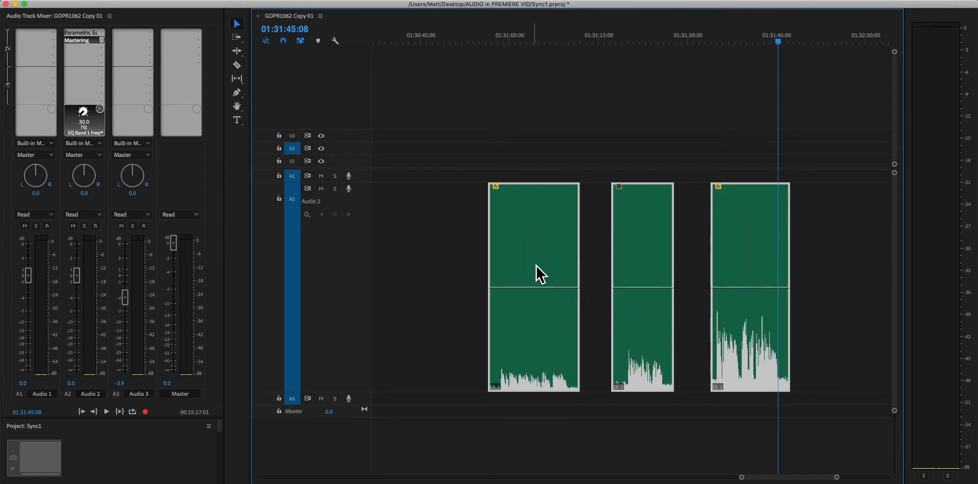
# Try raising all three clips together with Adjust Gain by 6 dB in Audio Gain and undo the change.
pyautogui.click(533, 343)
pyautogui.click(449, 279)
pyautogui.moveTo(449, 280); pyautogui.dragTo(782, 351)
pyautogui.rightClick(746, 266)
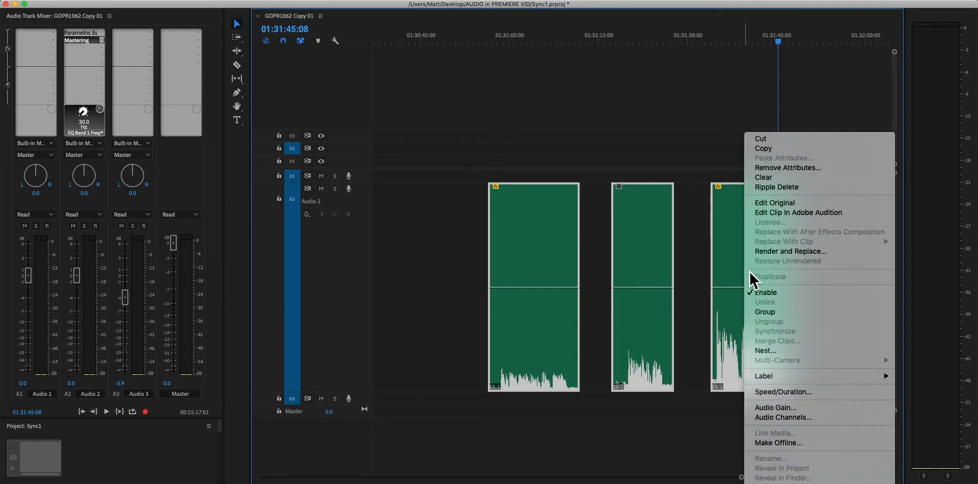
pyautogui.click(788, 408)
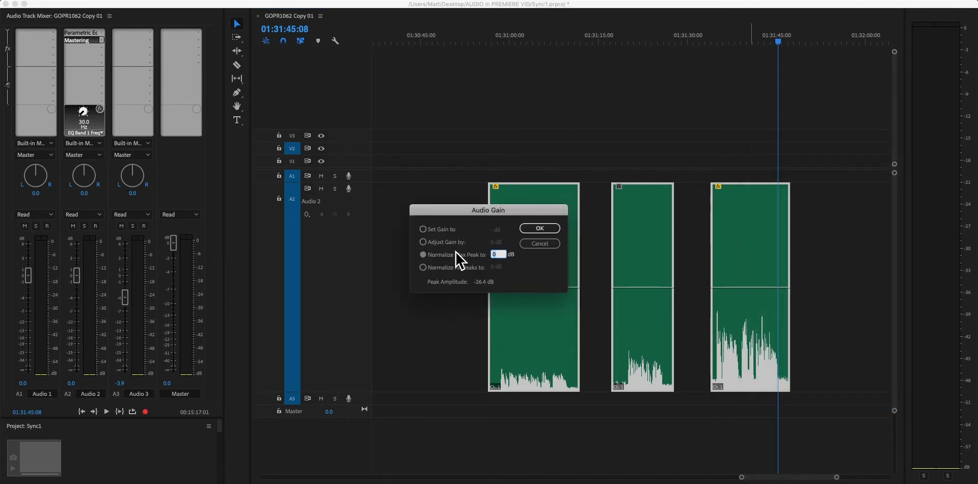
pyautogui.click(450, 243)
pyautogui.click(493, 243)
pyautogui.write('6')
pyautogui.click(551, 228)
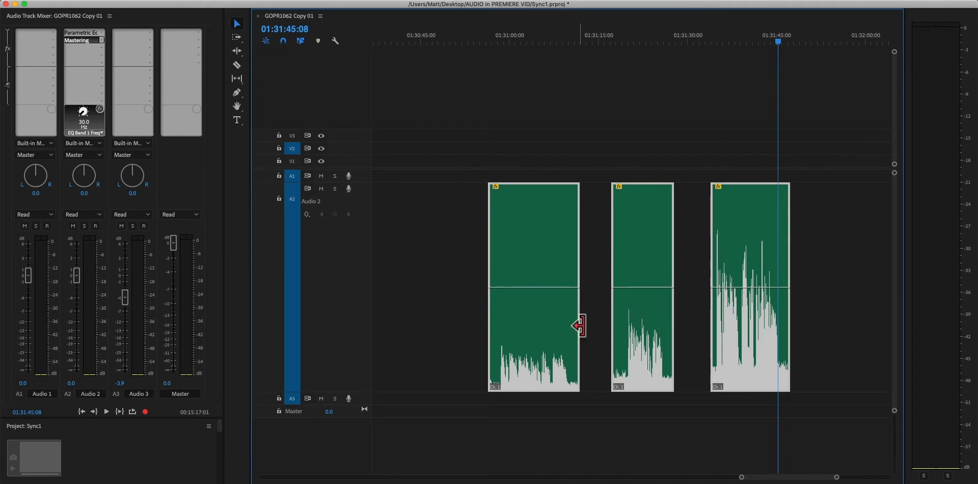
pyautogui.press('super+z')
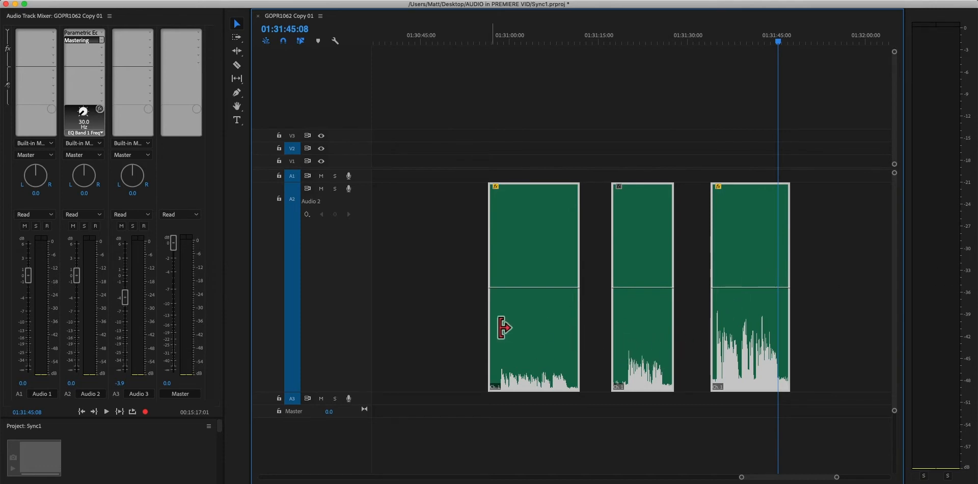
# Raise the first clip to about the middle clip's level with the Adjust Gain by option of Audio Gain.
pyautogui.click(472, 317)
pyautogui.rightClick(542, 342)
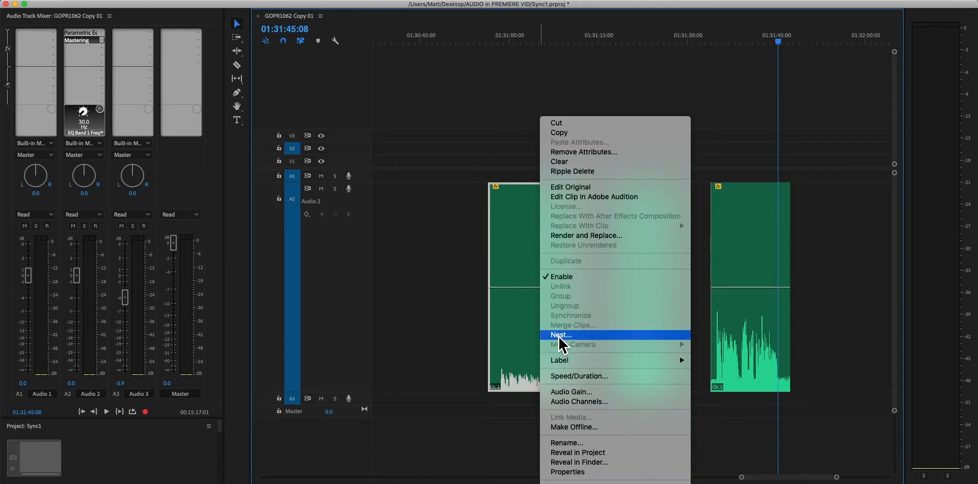
pyautogui.click(566, 394)
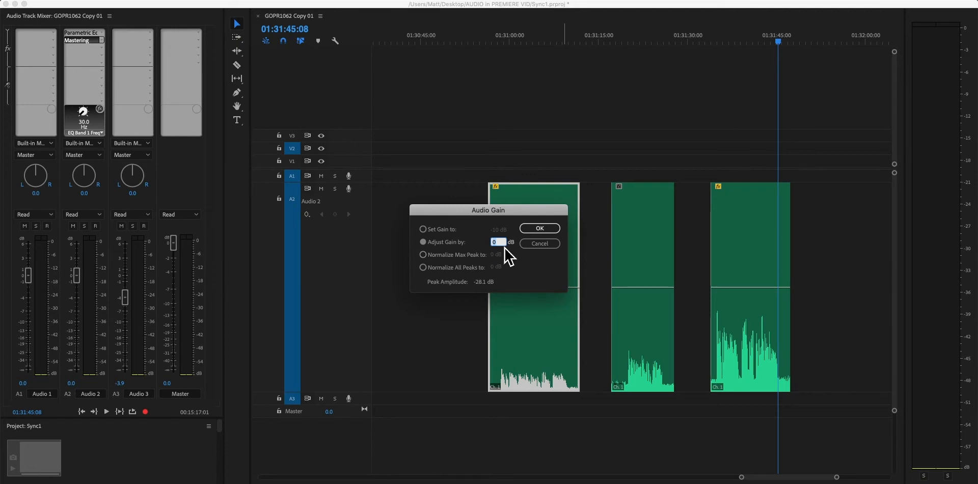
pyautogui.press('Return')
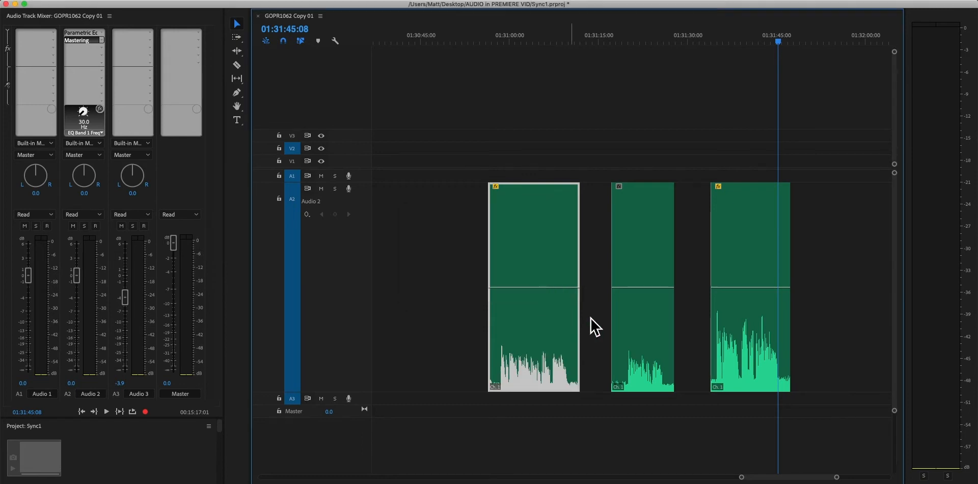
# Lower the last clip with Adjust Gain by -6 dB in Audio Gain and deselect it.
pyautogui.rightClick(735, 350)
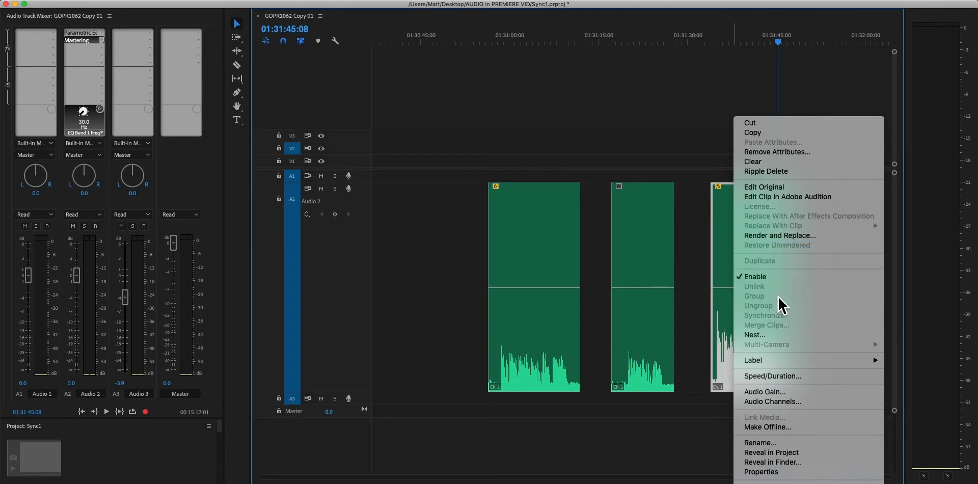
pyautogui.click(766, 394)
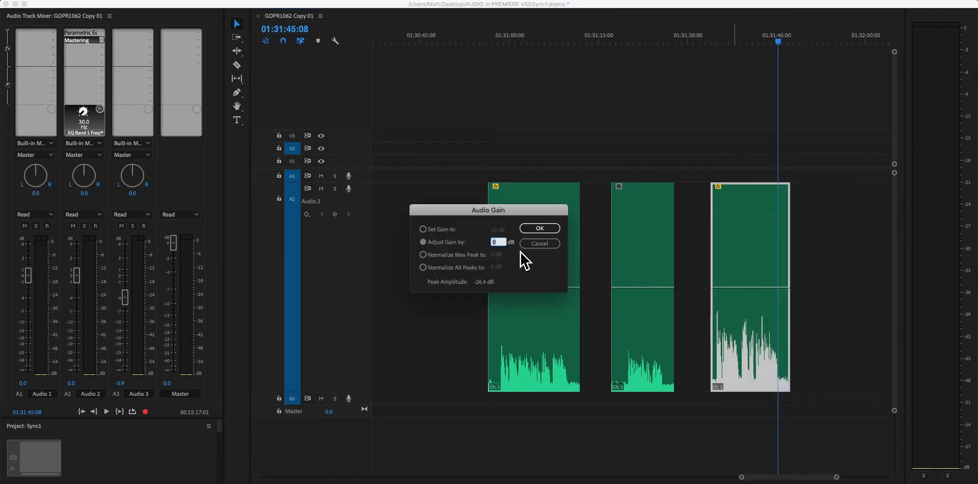
pyautogui.write('-6')
pyautogui.press('Return')
pyautogui.click(841, 338)
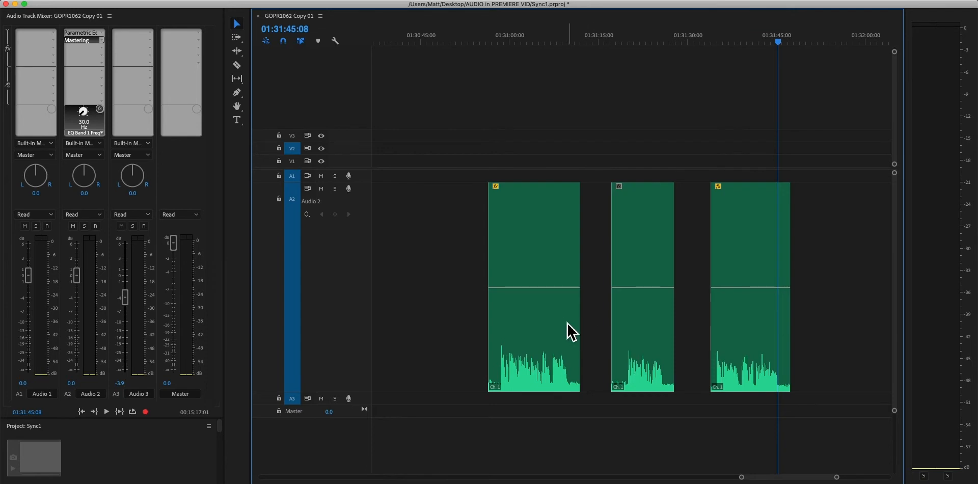
# Try adding four volume keyframes to the first clip and raising the section between the inner two, and undo the change.
pyautogui.keyDown('super'); pyautogui.click(520, 287); pyautogui.keyUp('super')
pyautogui.keyDown('super'); pyautogui.click(548, 287); pyautogui.keyUp('super')
pyautogui.keyDown('super'); pyautogui.click(568, 287); pyautogui.keyUp('super')
pyautogui.keyDown('super'); pyautogui.click(500, 288); pyautogui.keyUp('super')
pyautogui.moveTo(534, 288); pyautogui.dragTo(534, 220)
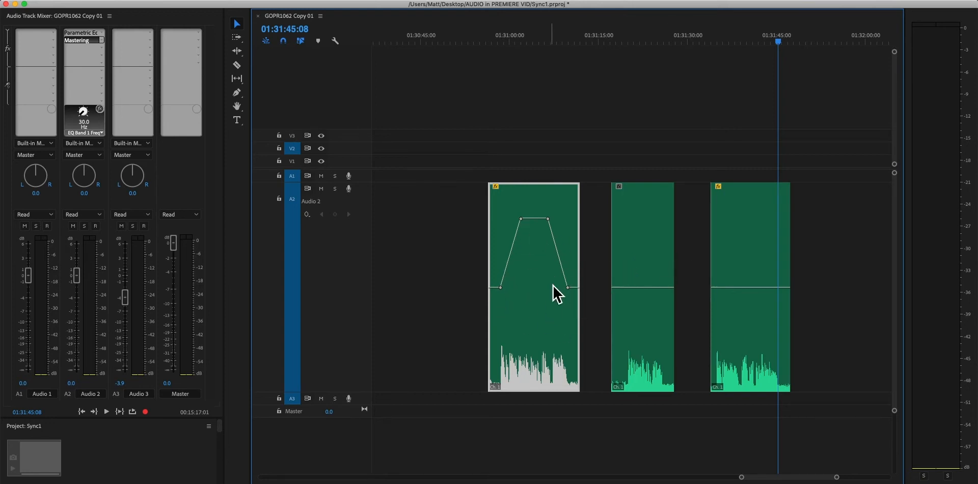
pyautogui.press('super+z')
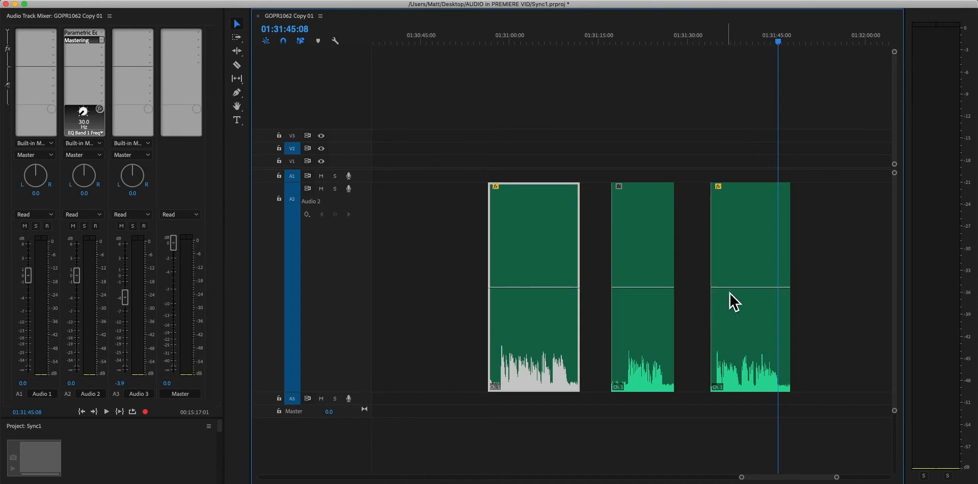
# Raise the gain of all three evened-out clips together with the Adjust Gain by option of Audio Gain.
pyautogui.moveTo(846, 372); pyautogui.dragTo(525, 278)
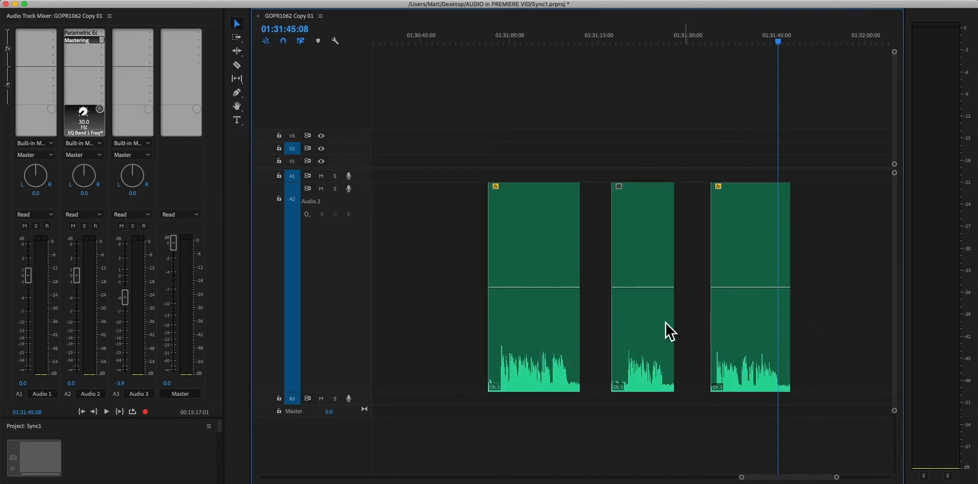
pyautogui.moveTo(414, 274); pyautogui.dragTo(795, 359)
pyautogui.rightClick(738, 336)
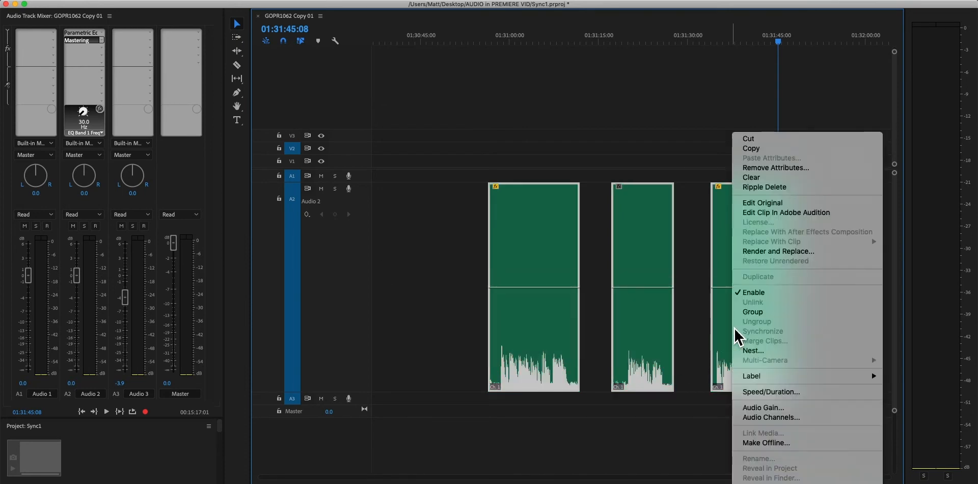
pyautogui.click(774, 408)
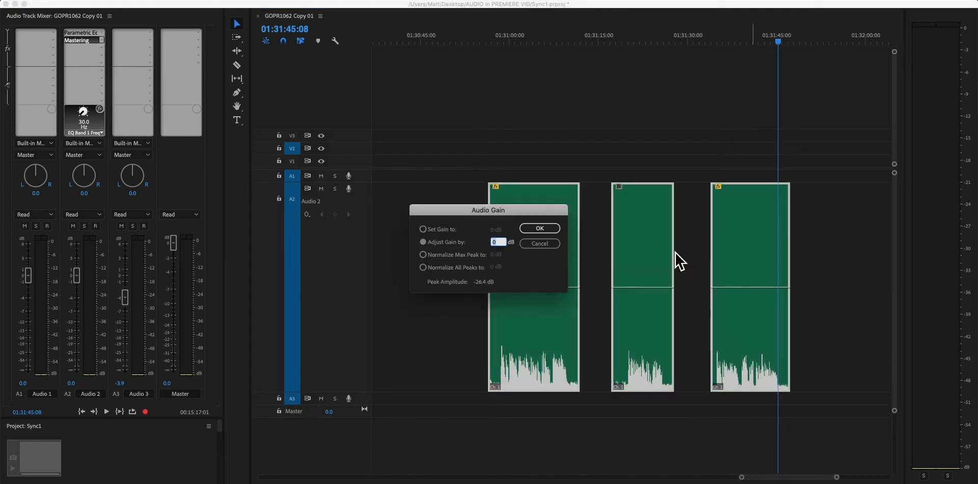
pyautogui.click(451, 243)
pyautogui.click(495, 243)
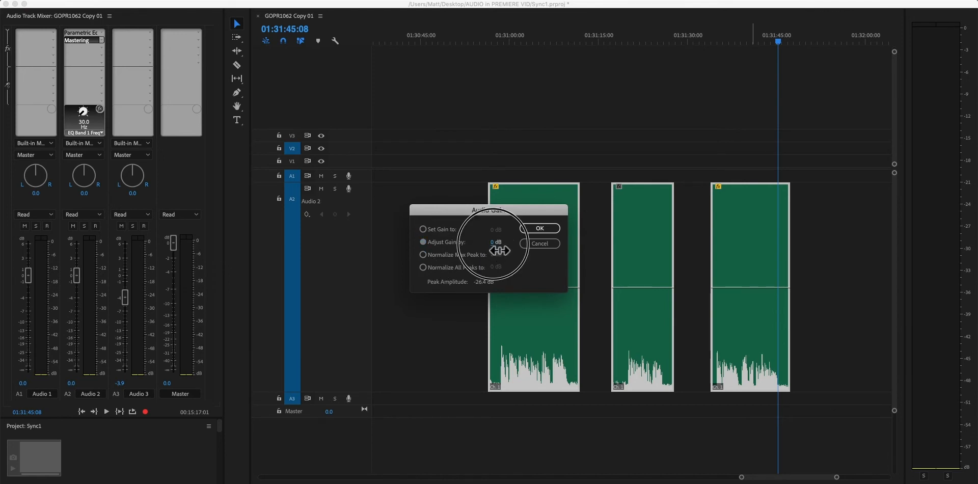
pyautogui.write('12')
pyautogui.press('Return')
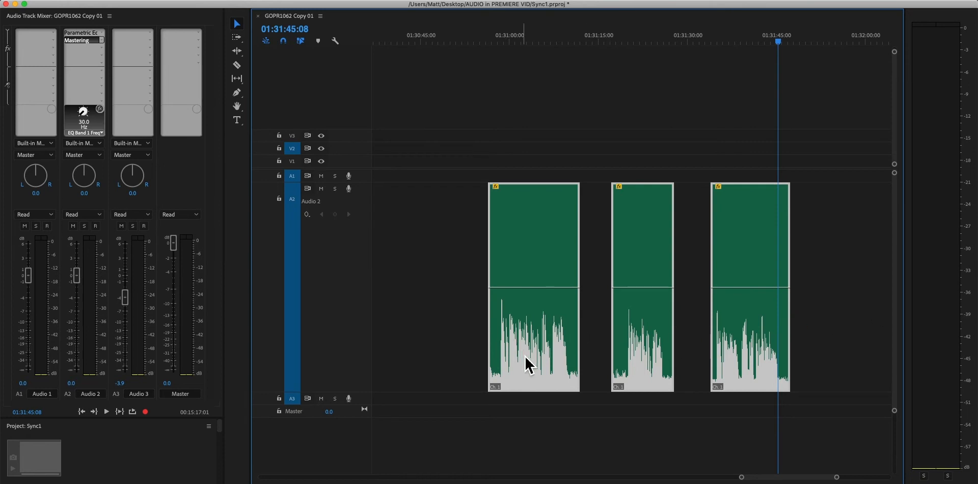
pyautogui.click(454, 333)
pyautogui.click(596, 269)
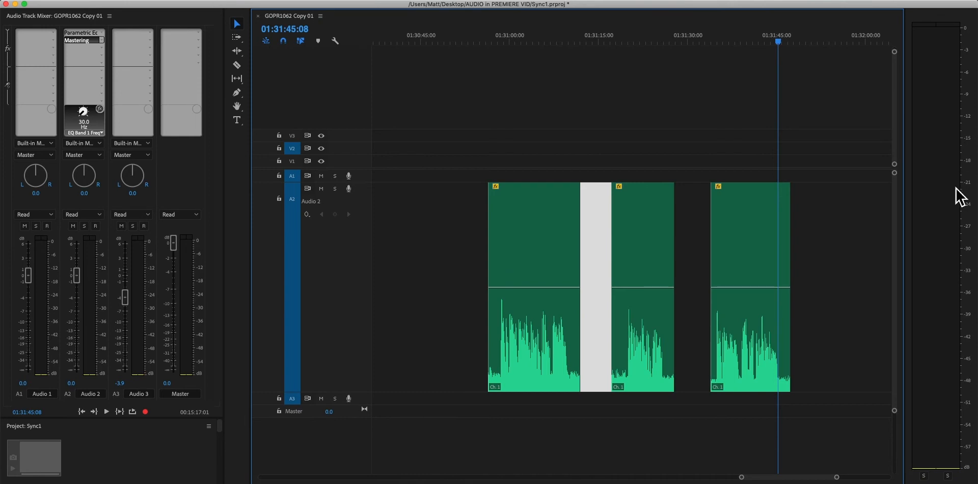
pyautogui.click(946, 223)
pyautogui.click(873, 236)
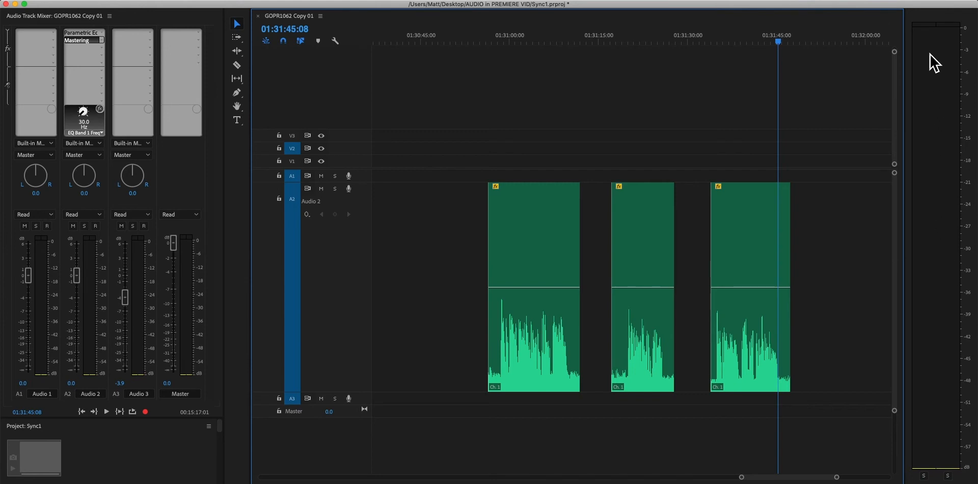
# Try raising the last clip's volume line, lowering it to -∞ dB and raising it again.
pyautogui.click(744, 285)
pyautogui.moveTo(756, 289); pyautogui.dragTo(757, 253)
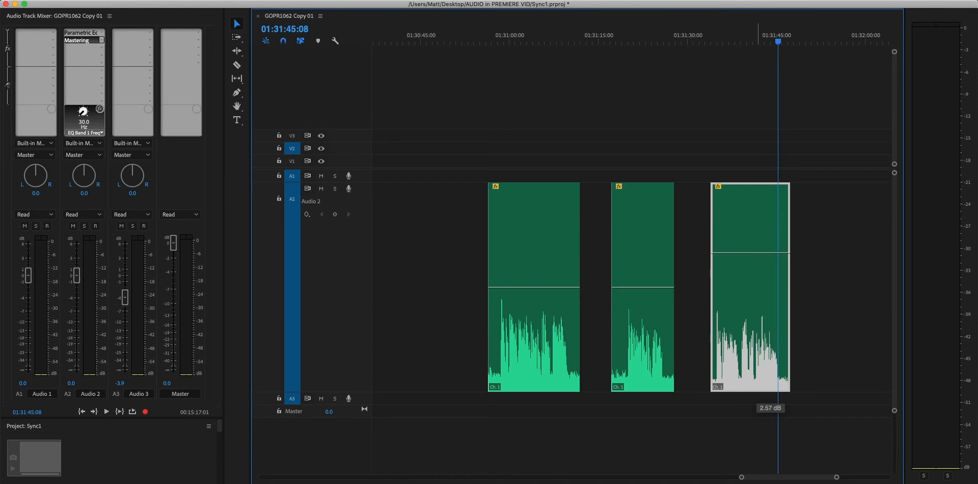
pyautogui.moveTo(756, 223); pyautogui.dragTo(757, 205)
pyautogui.moveTo(757, 257); pyautogui.dragTo(757, 388)
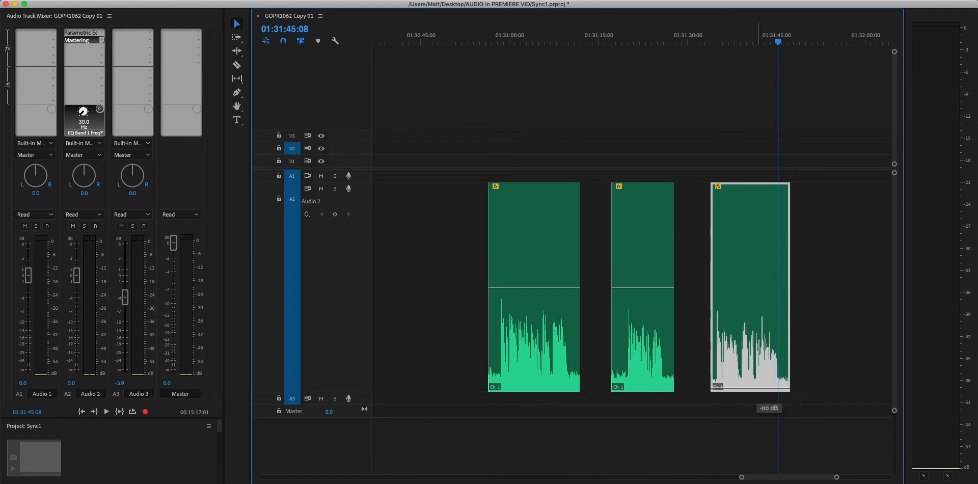
pyautogui.moveTo(756, 388); pyautogui.dragTo(757, 214)
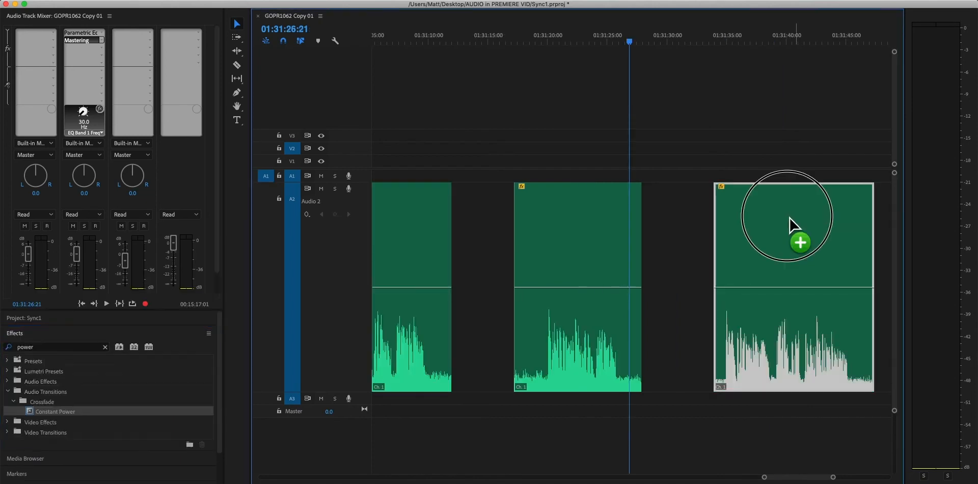
# Raise the last clip's volume line to near its upper limit and butt the clip against the end of the middle clip.
pyautogui.moveTo(792, 225); pyautogui.dragTo(695, 249)
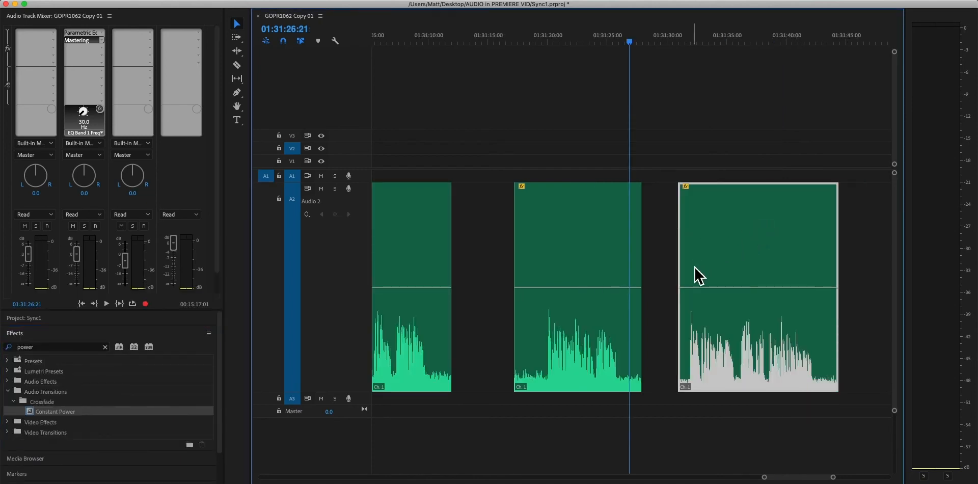
pyautogui.press('=')
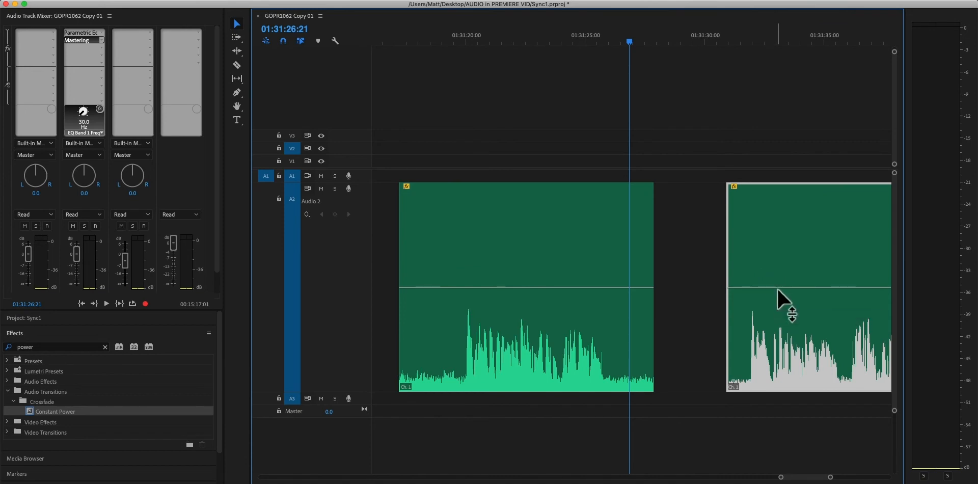
pyautogui.moveTo(777, 286); pyautogui.dragTo(781, 186)
pyautogui.click(782, 221)
pyautogui.moveTo(782, 224); pyautogui.dragTo(733, 225)
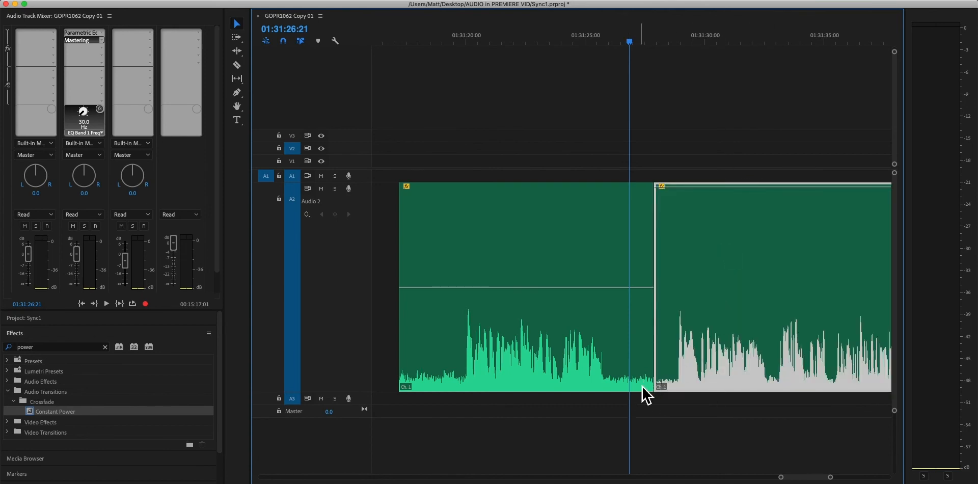
# Apply a Constant Power crossfade at the cut between the middle and last audio clips.
pyautogui.press('=')
pyautogui.press('=')
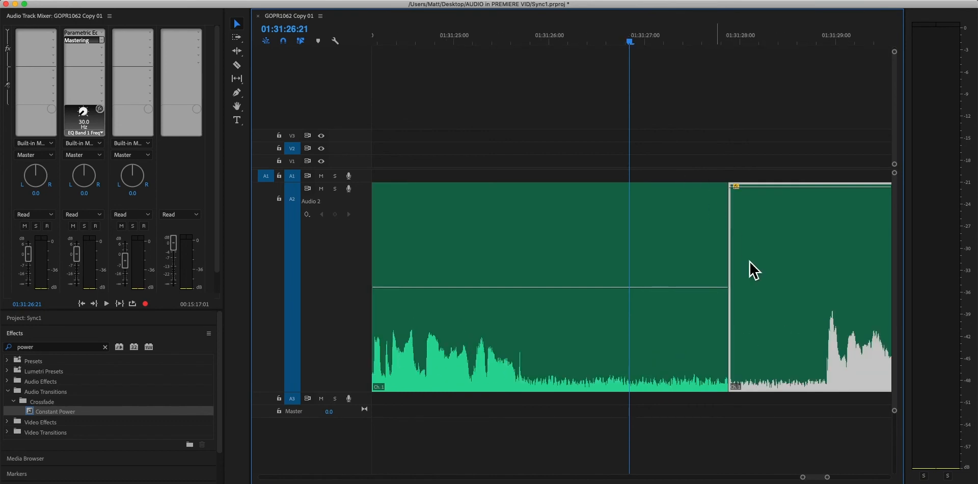
pyautogui.press('-')
pyautogui.press('-')
pyautogui.press('=')
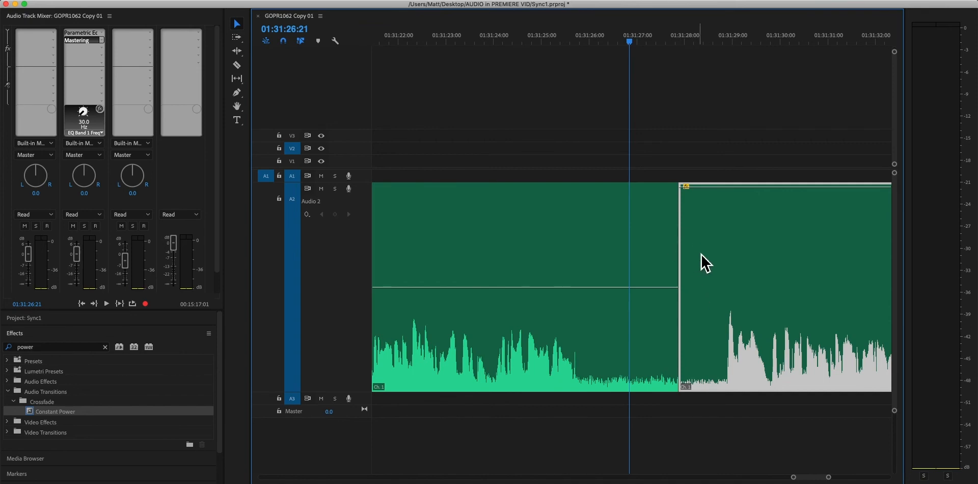
pyautogui.press('-')
pyautogui.press('=')
pyautogui.press('-')
pyautogui.press('-')
pyautogui.press('=')
pyautogui.press('=')
pyautogui.moveTo(52, 414); pyautogui.dragTo(682, 341)
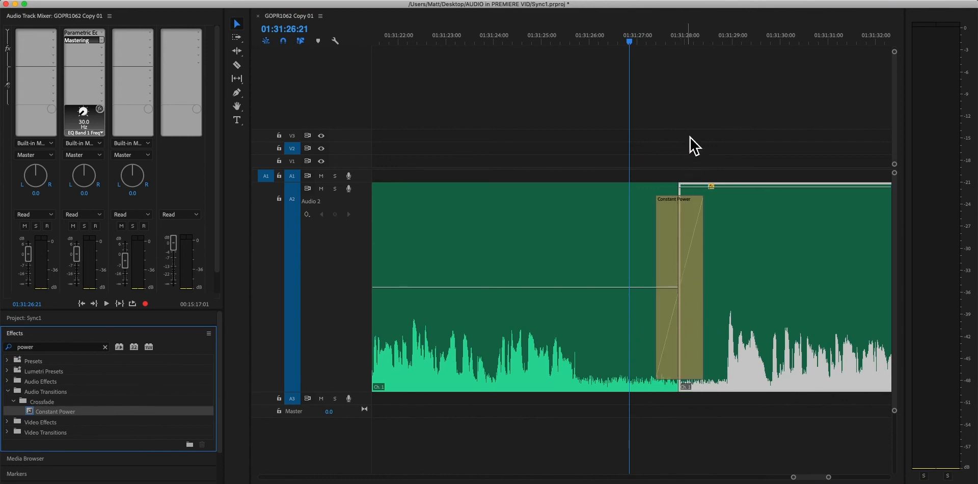
# Examine the Constant Power crossfade at the cut up close and in relation to the two clips it joins.
pyautogui.click(621, 40)
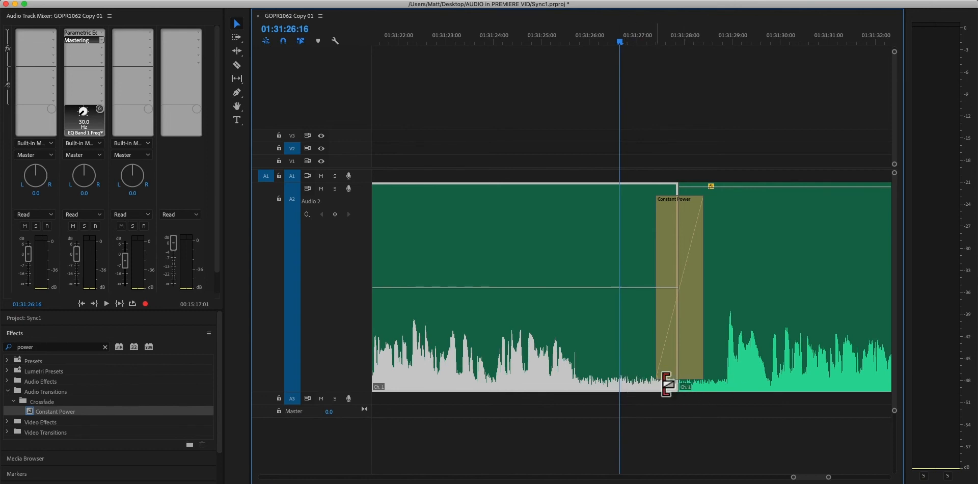
pyautogui.press('-')
pyautogui.press('=')
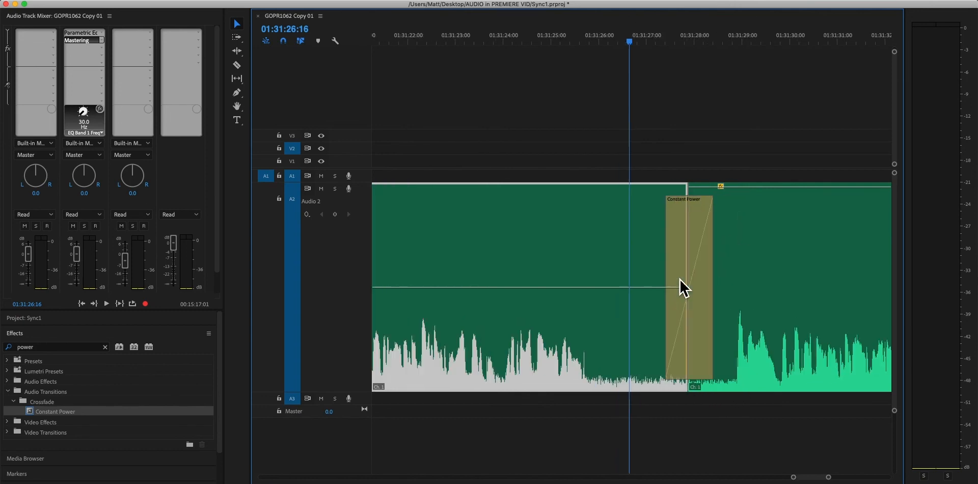
pyautogui.press('=')
pyautogui.click(766, 40)
pyautogui.press('=')
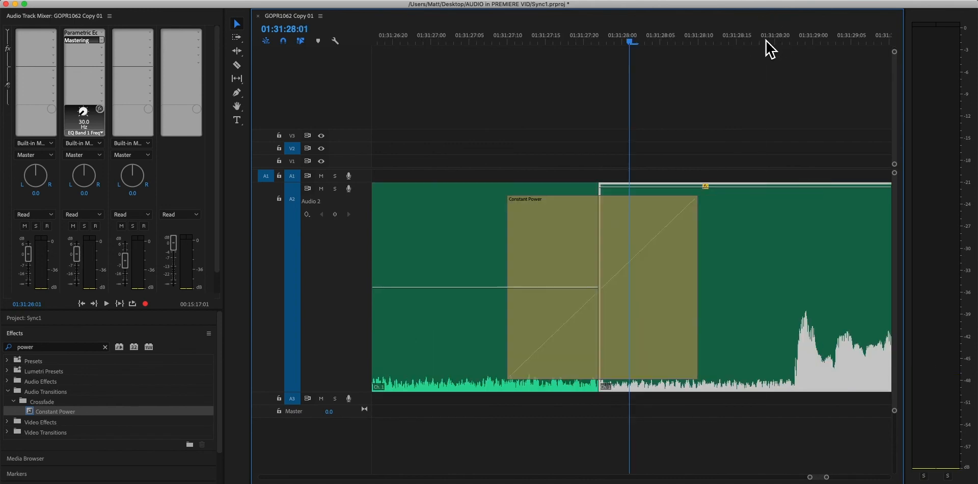
pyautogui.press('-')
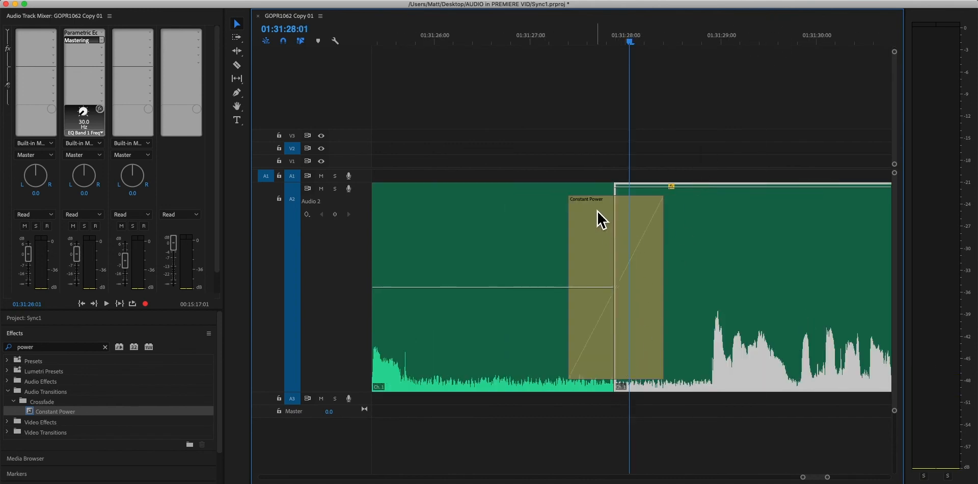
pyautogui.press('-')
pyautogui.press('-')
pyautogui.press('-')
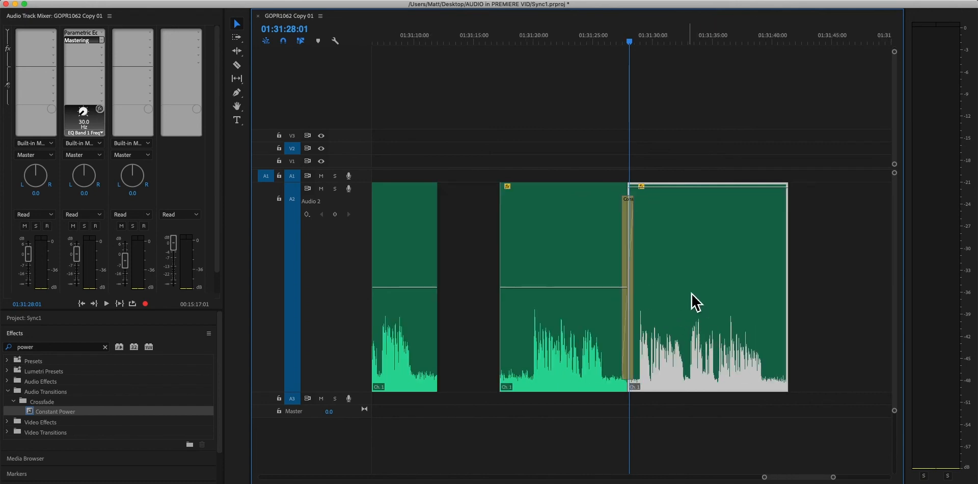
pyautogui.press('=')
pyautogui.press('=')
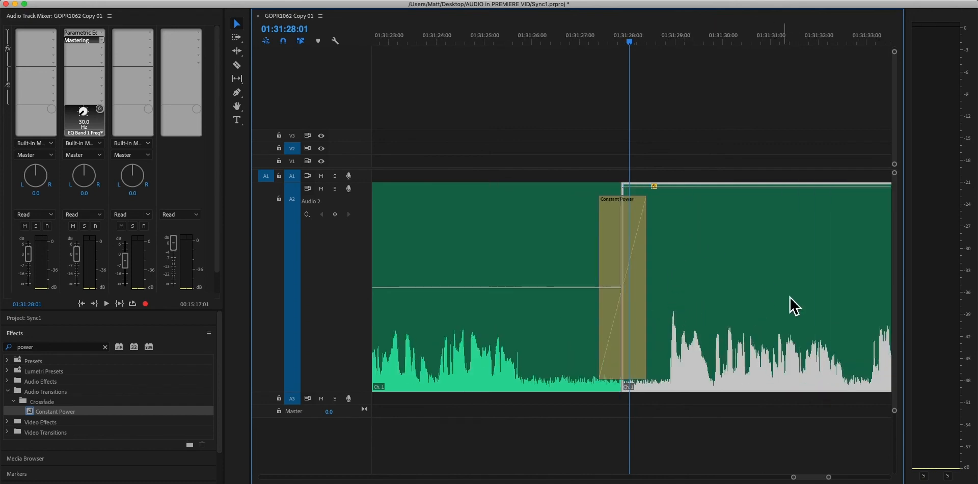
pyautogui.press('-')
pyautogui.press('-')
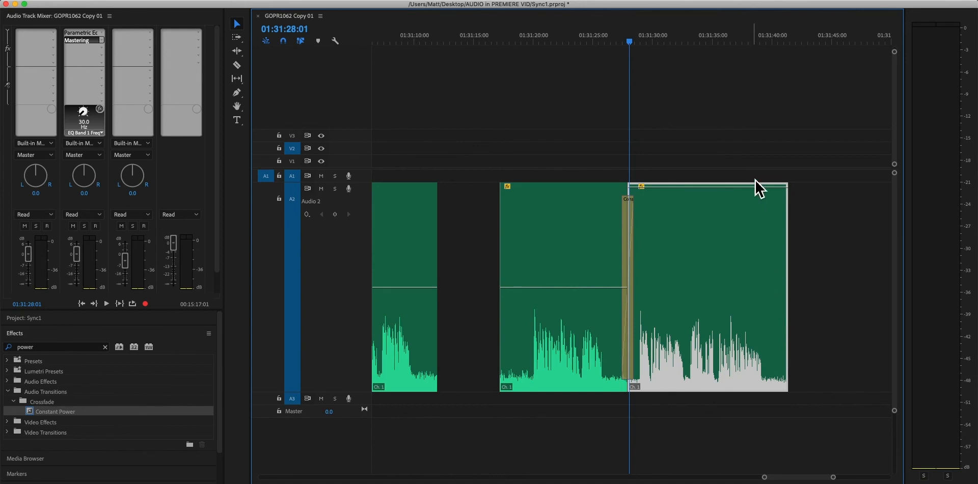